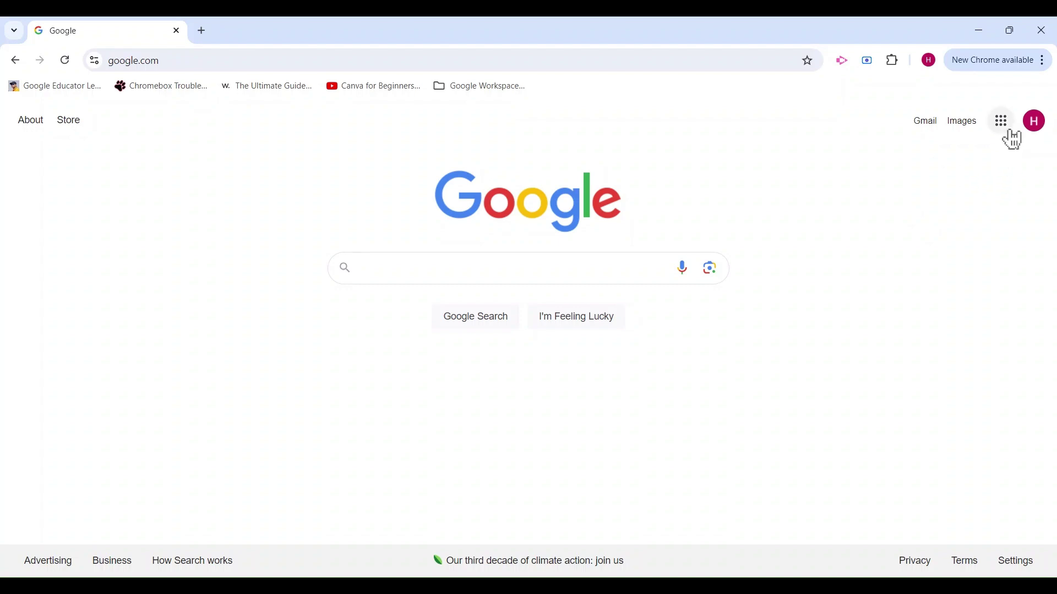
Step: Show the Google apps list from the top right of the google.com home page
left_click(1007, 122)
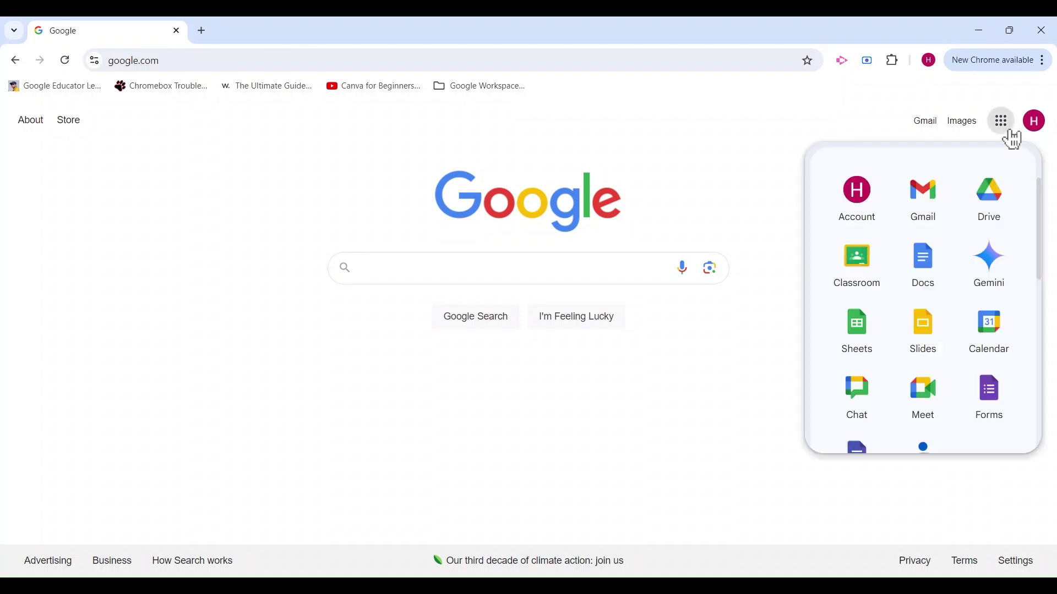
Step: Launch Google Calendar from the Google apps list
left_click(1007, 358)
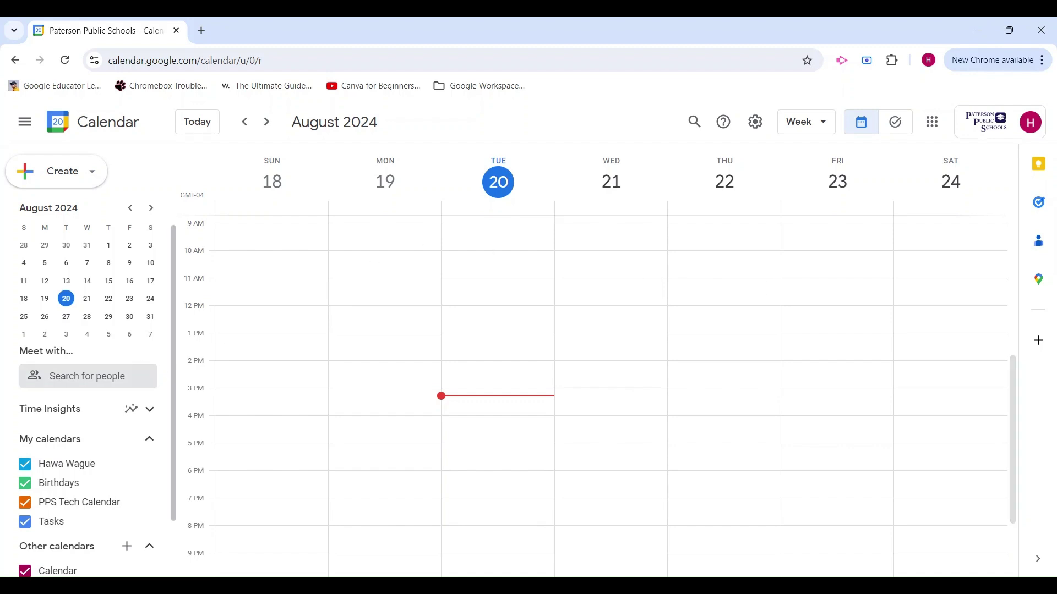
Step: Add a calendar named 'Technology Club' with a blank description, then return to the week view
scroll(117, 208, "down", 1)
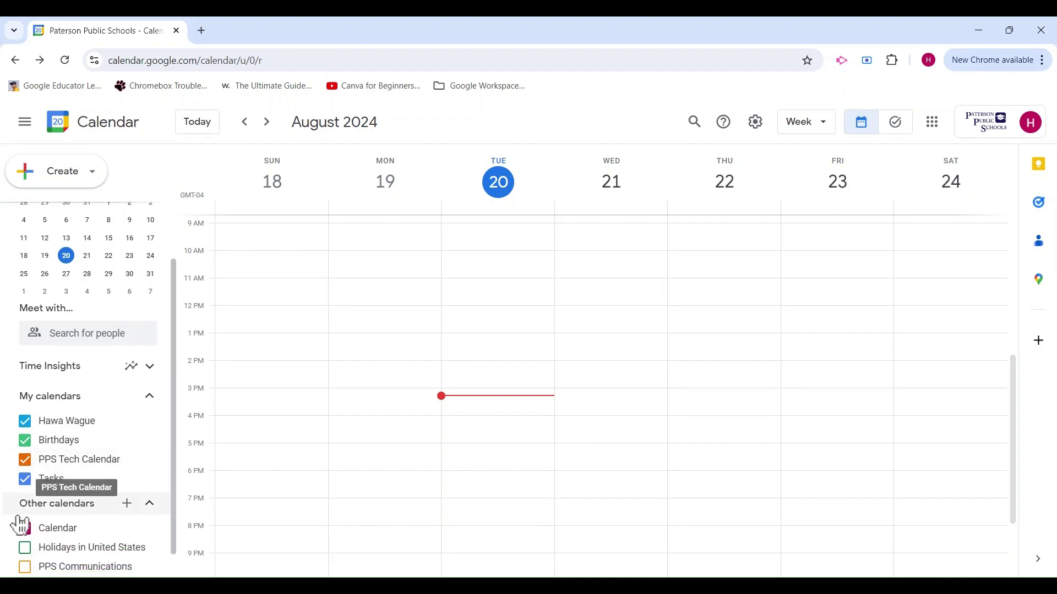
left_click(136, 516)
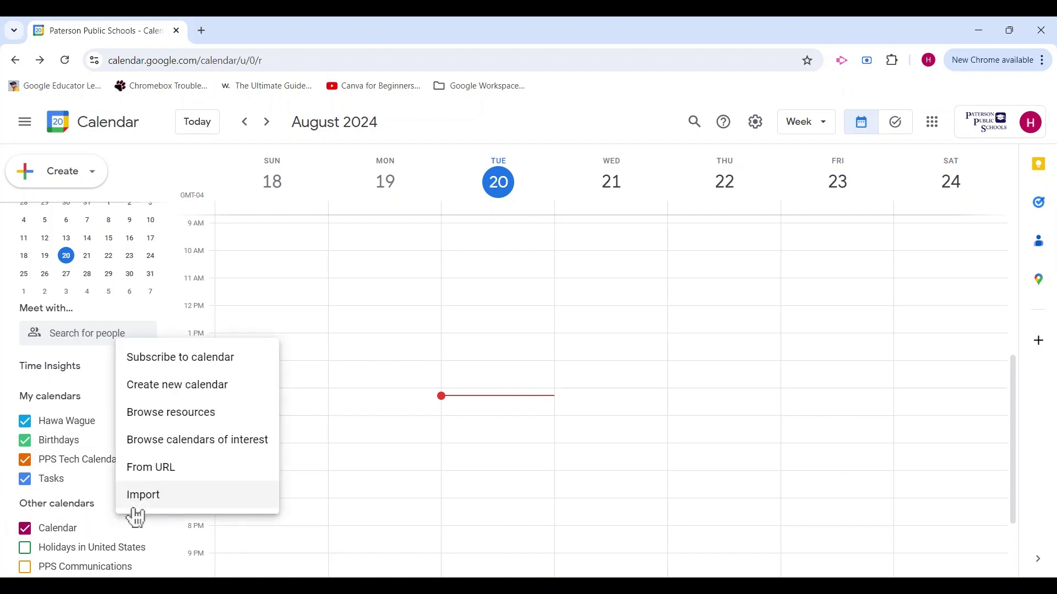
left_click(260, 399)
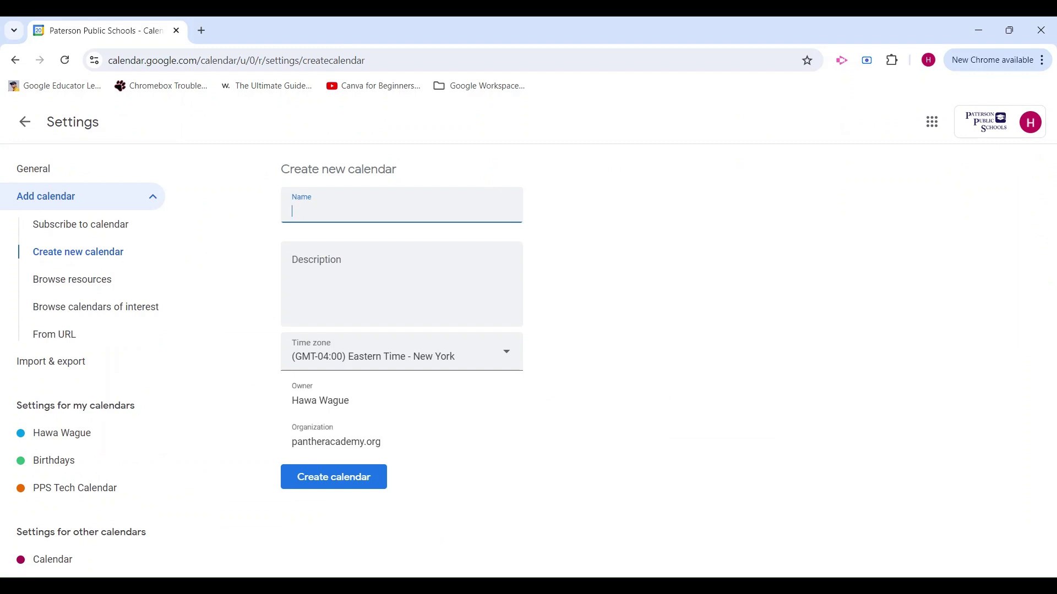
type("Technology Club")
left_click(292, 266)
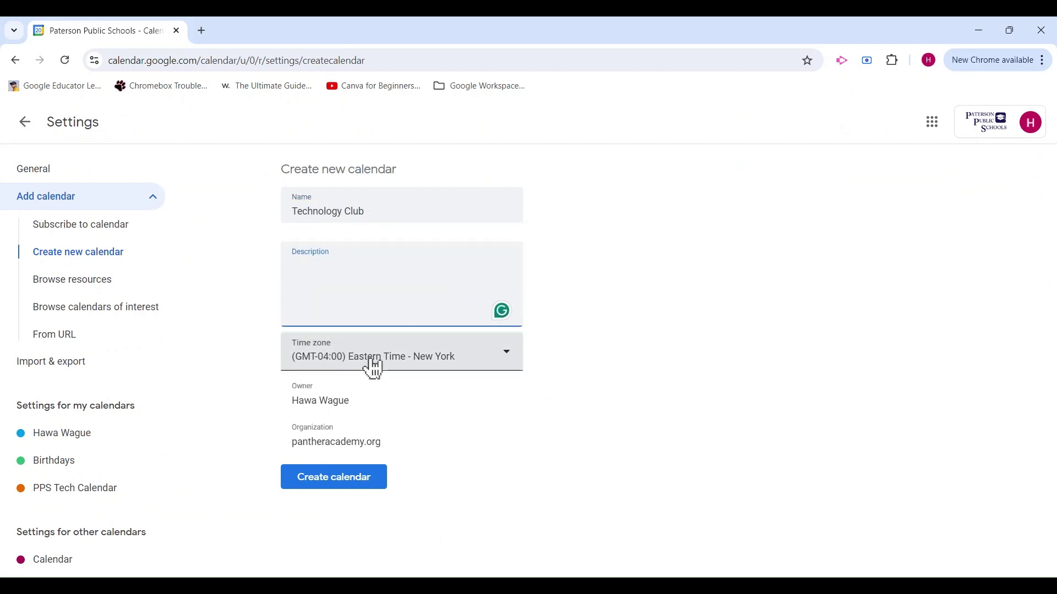
left_click(472, 433)
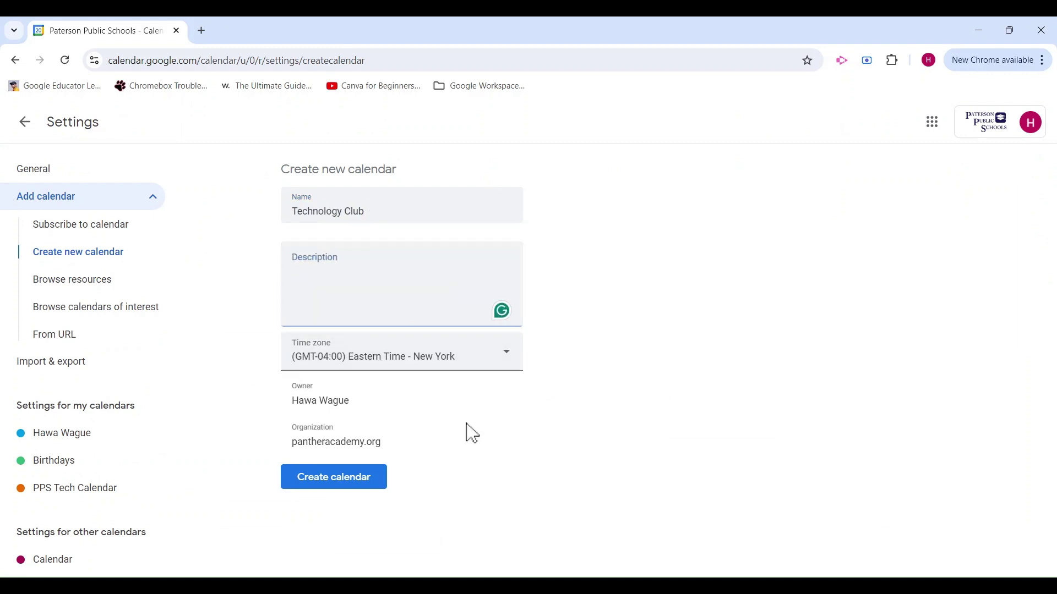
left_click(342, 487)
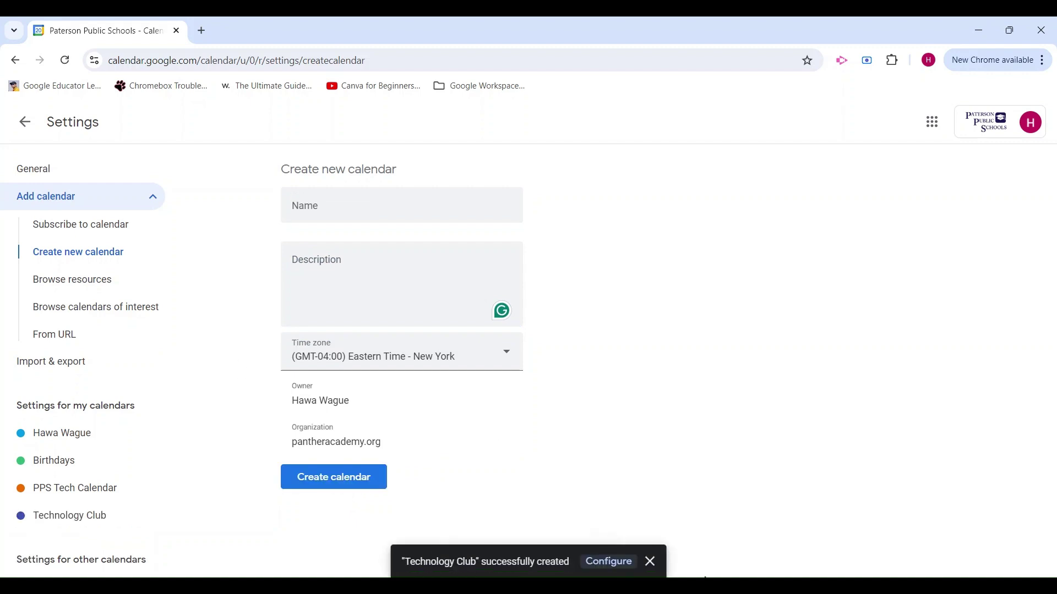
left_click(25, 122)
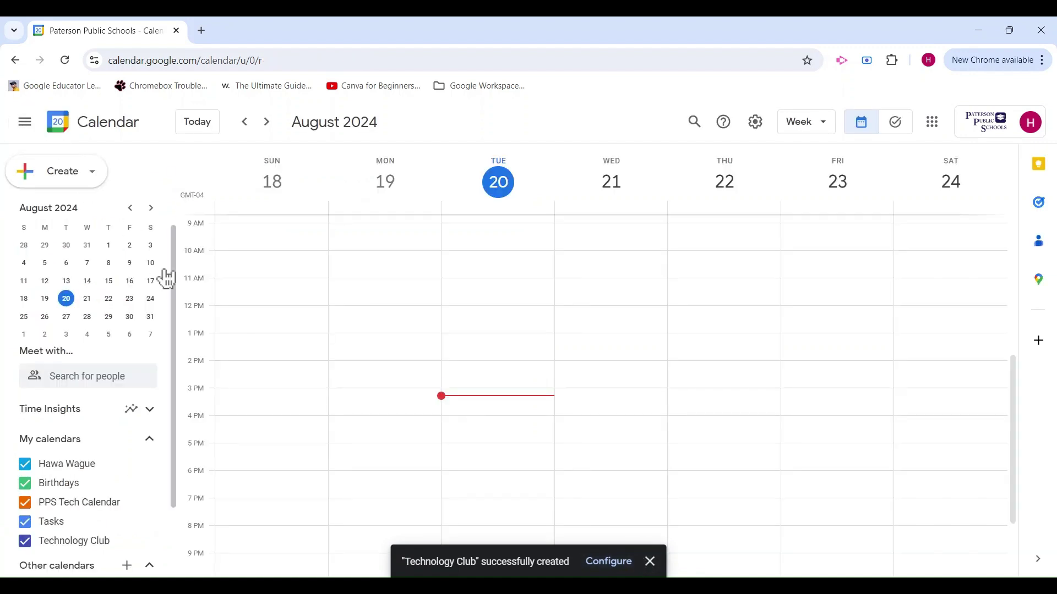
Step: Show the options menu for Technology Club under My calendars
scroll(124, 463, "down", 1)
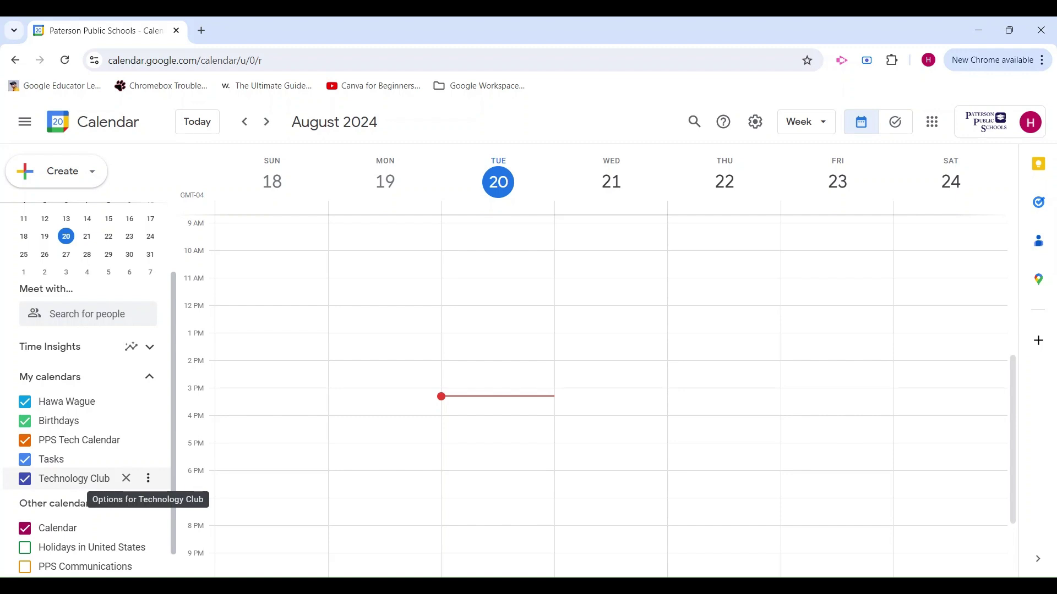
left_click(148, 479)
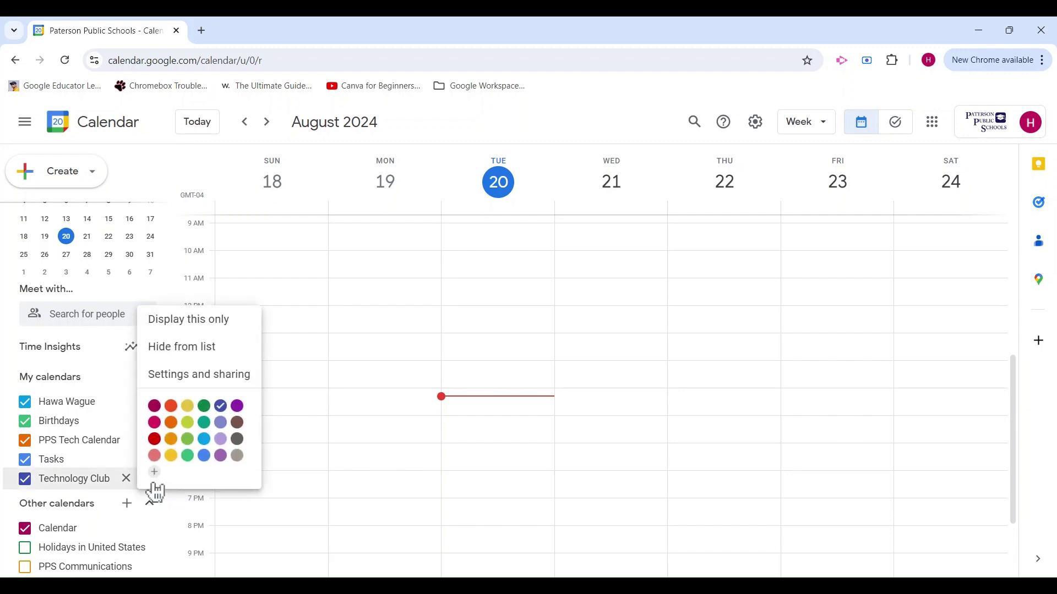
Step: In Technology Club's Settings and sharing, begin adding people under Share with specific people or groups
left_click(210, 380)
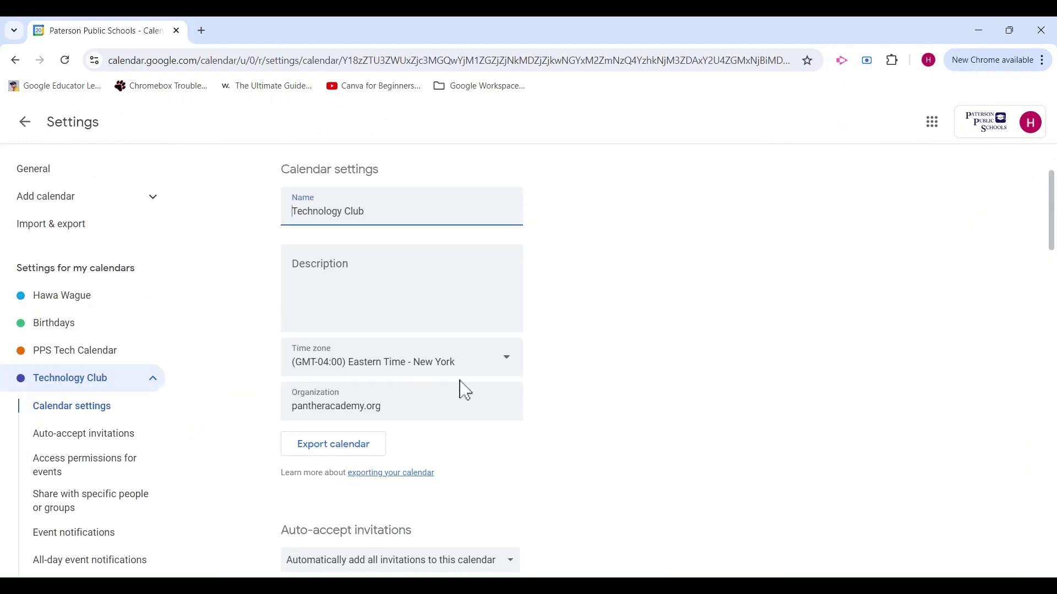
scroll(637, 418, "down", 5)
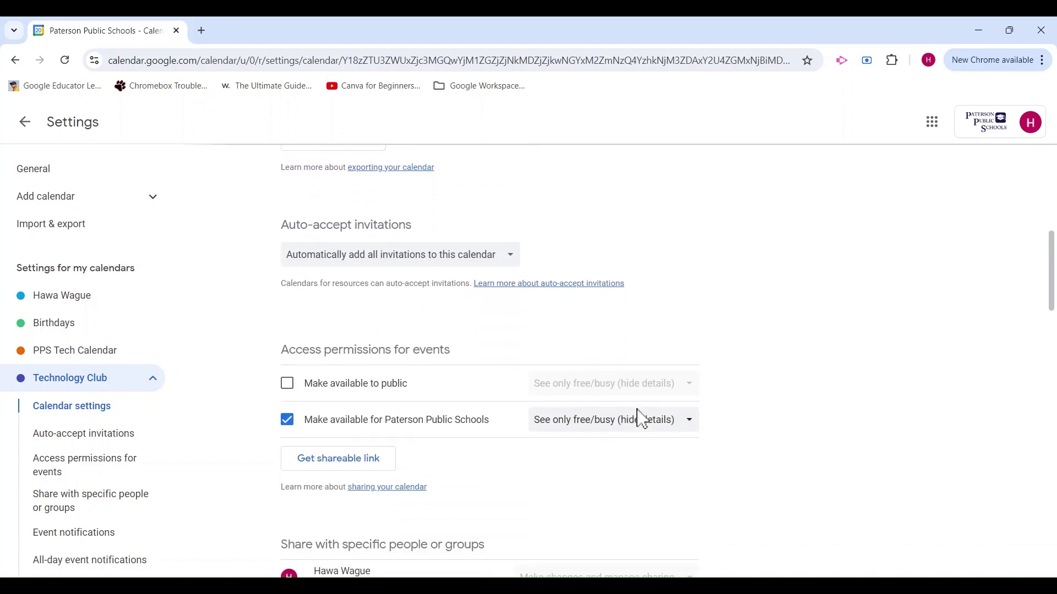
scroll(642, 420, "down", 3)
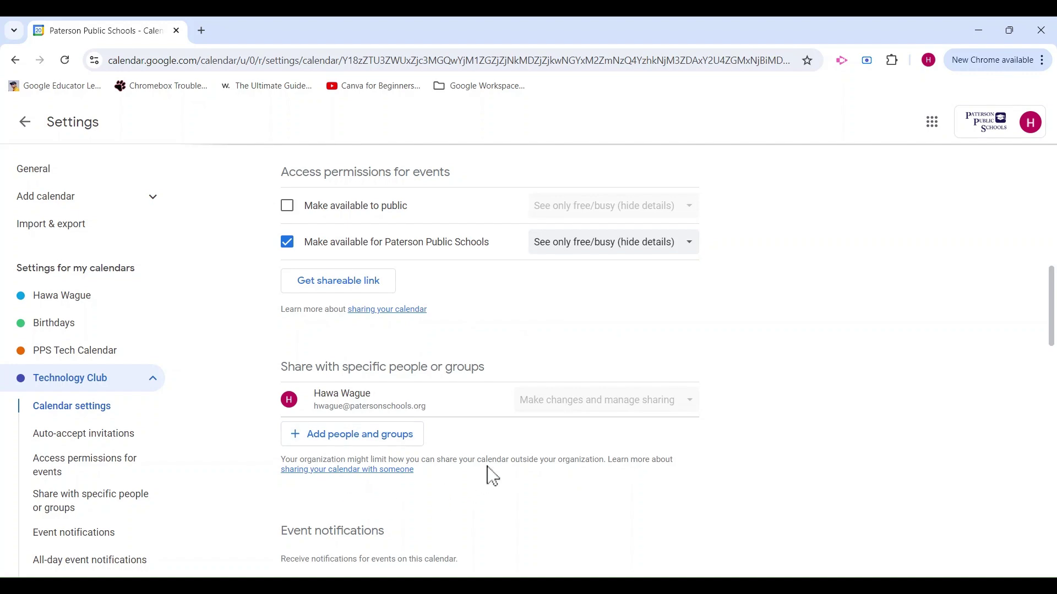
left_click(404, 441)
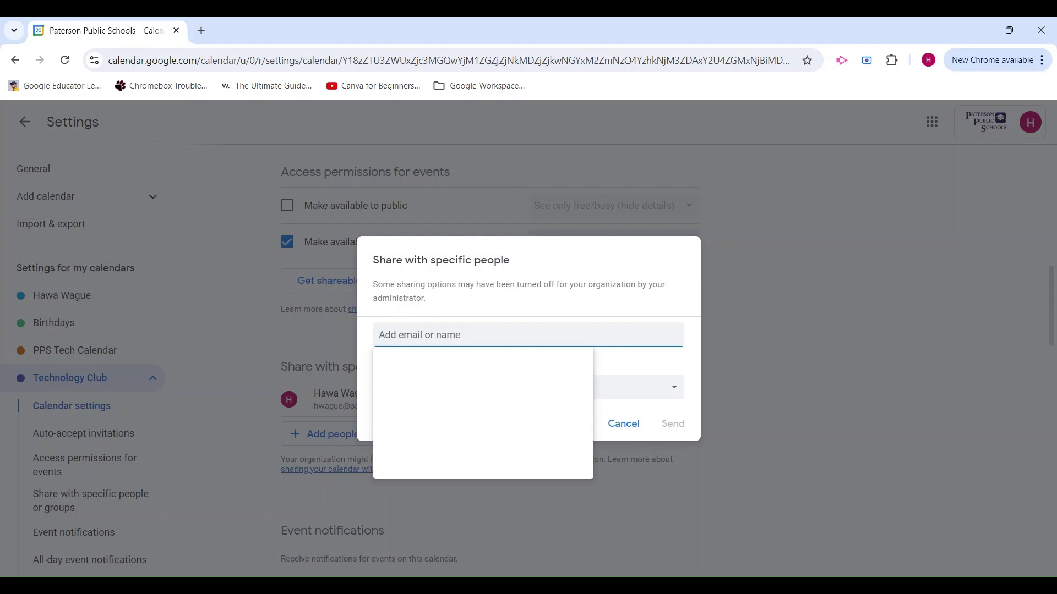
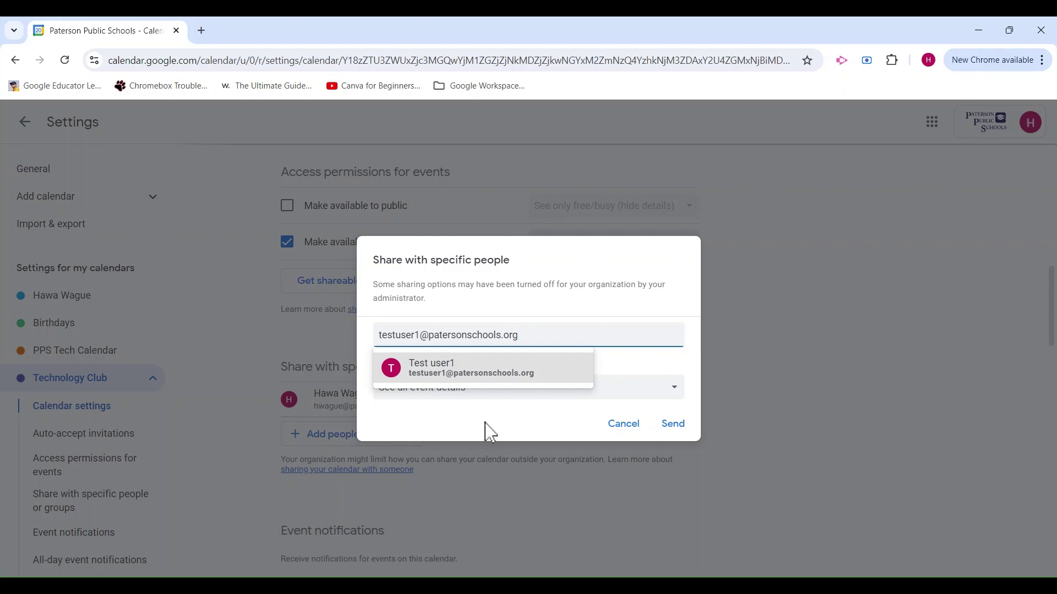
Step: Share Technology Club with a test user's school e-mail, granting Make changes and manage sharing
left_click(489, 433)
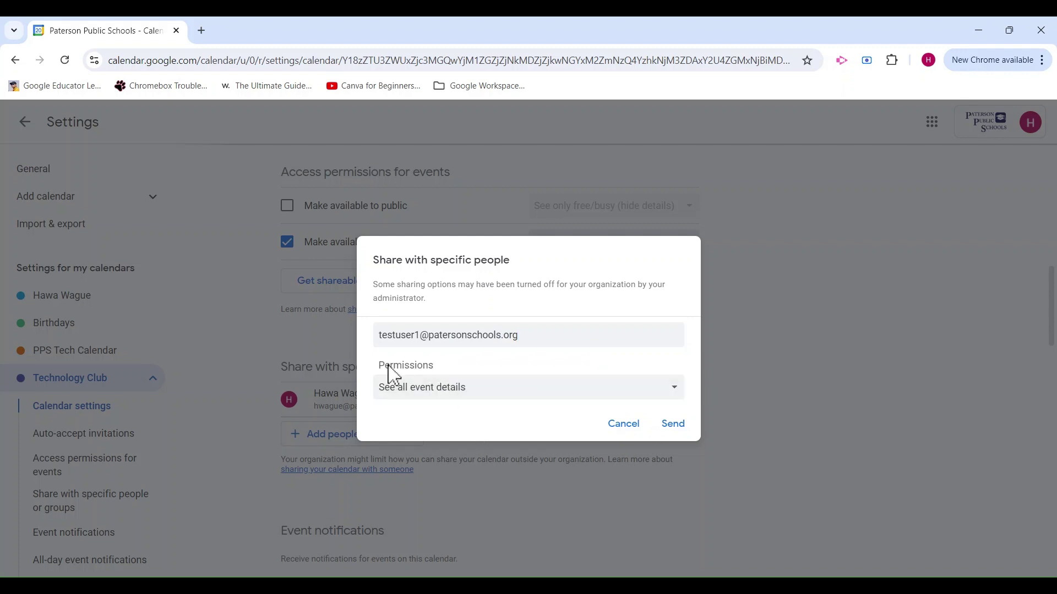
left_click(476, 389)
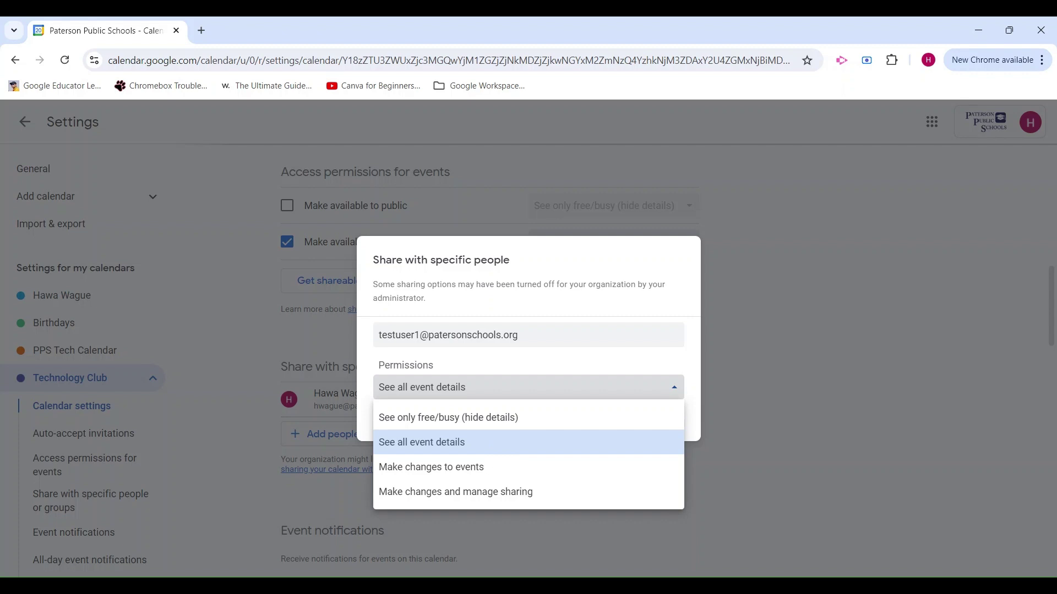
left_click(554, 498)
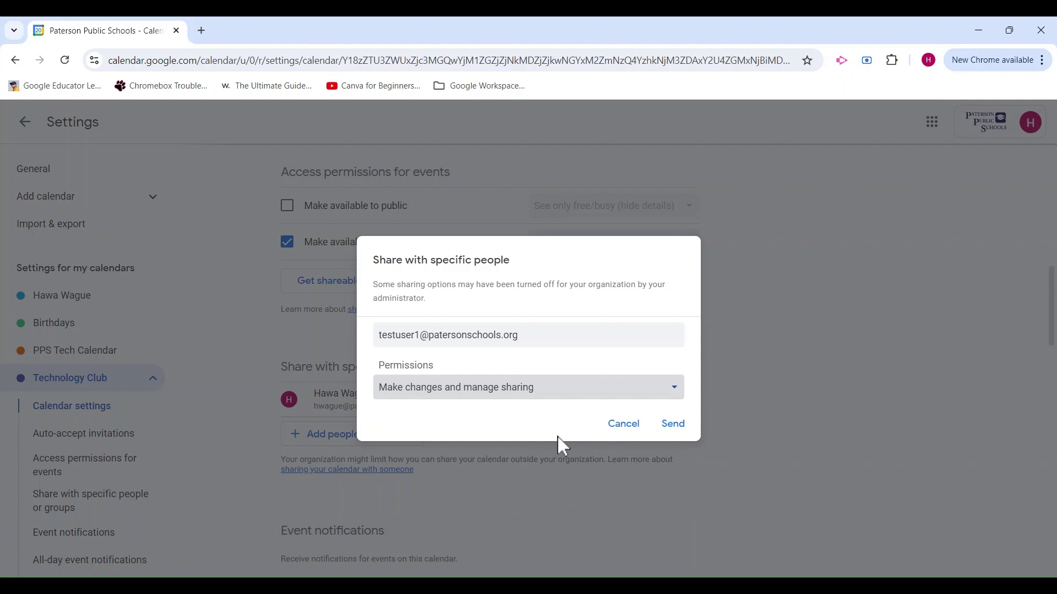
left_click(685, 429)
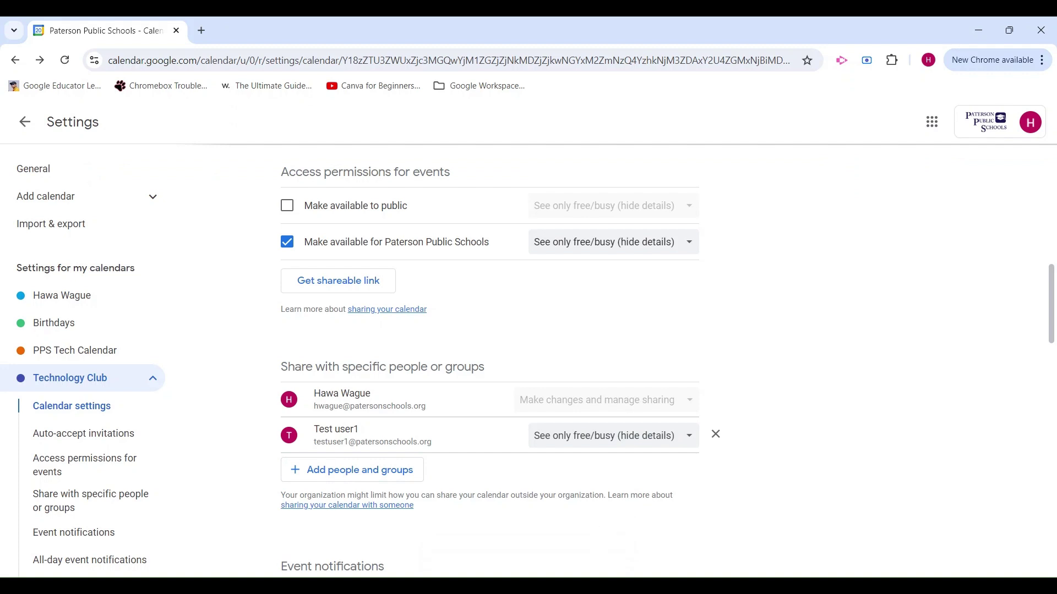
Step: Keep Paterson Public Schools access at free/busy only and copy the calendar's shareable link
scroll(621, 352, "up", 2)
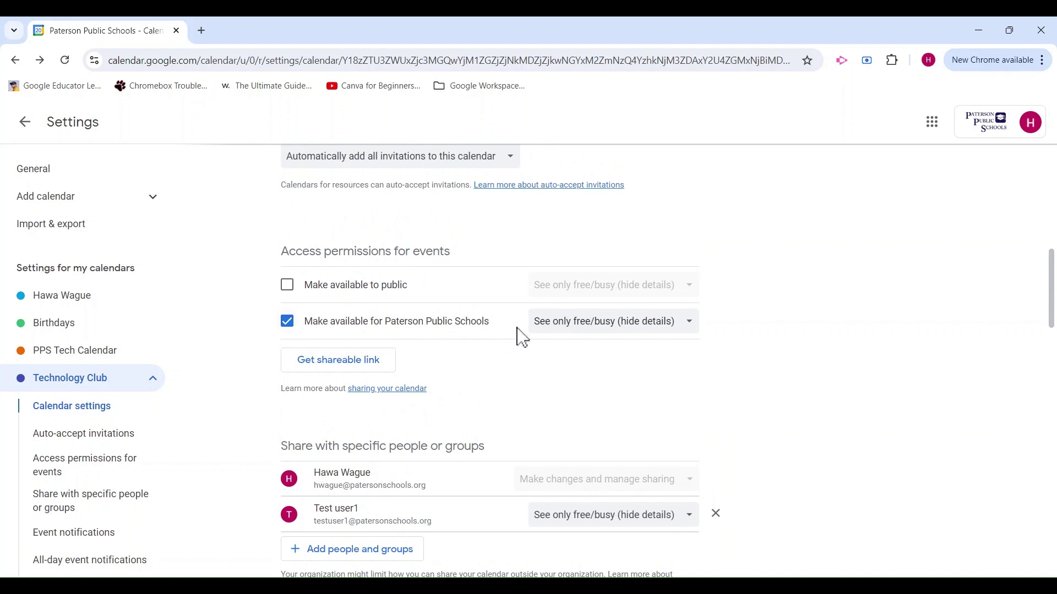
left_click(605, 338)
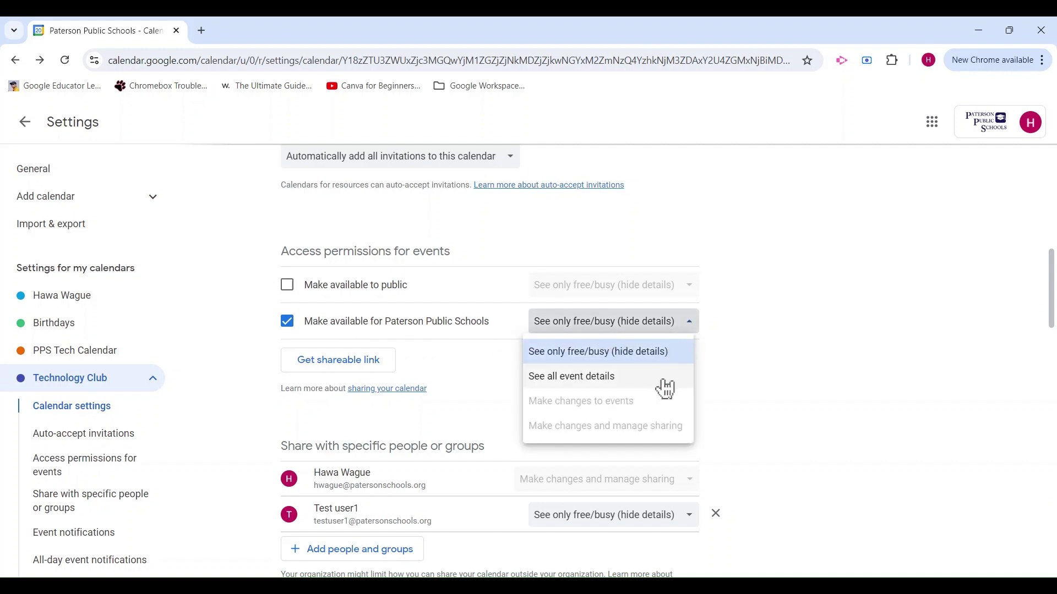
left_click(480, 371)
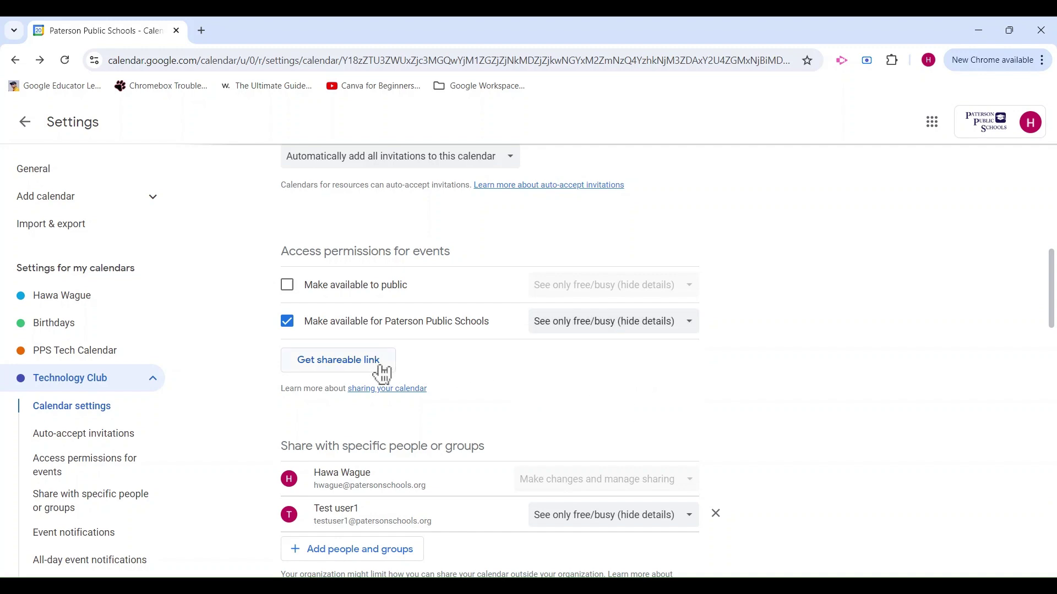
left_click(362, 369)
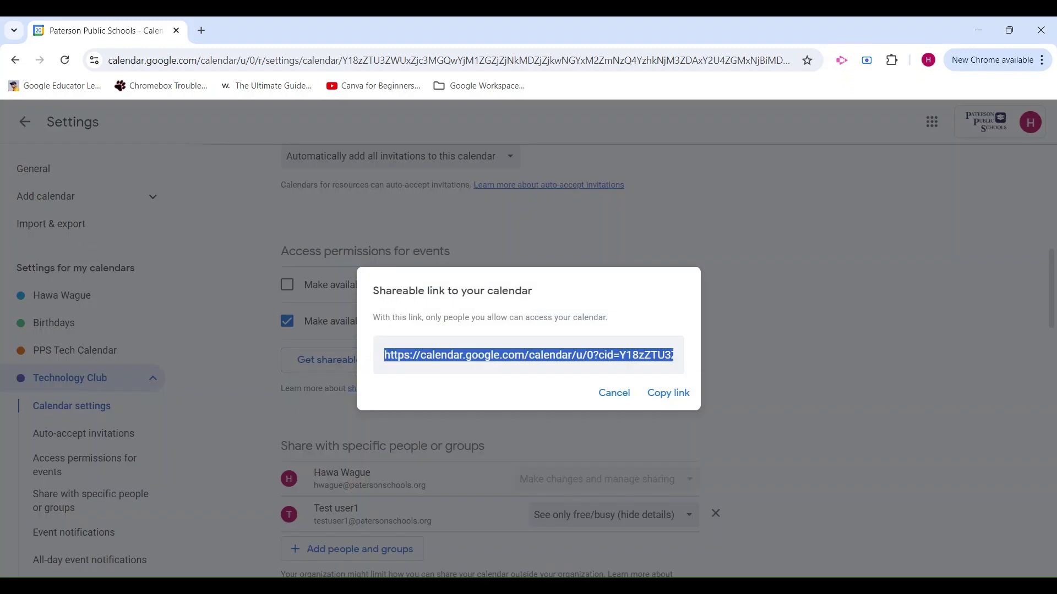
left_click(674, 396)
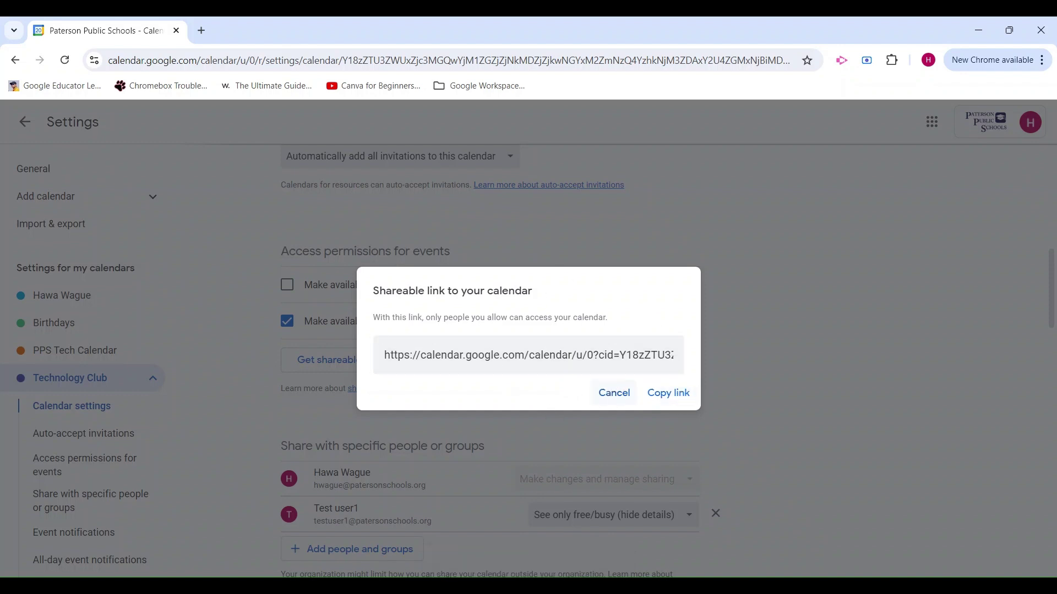
left_click(626, 399)
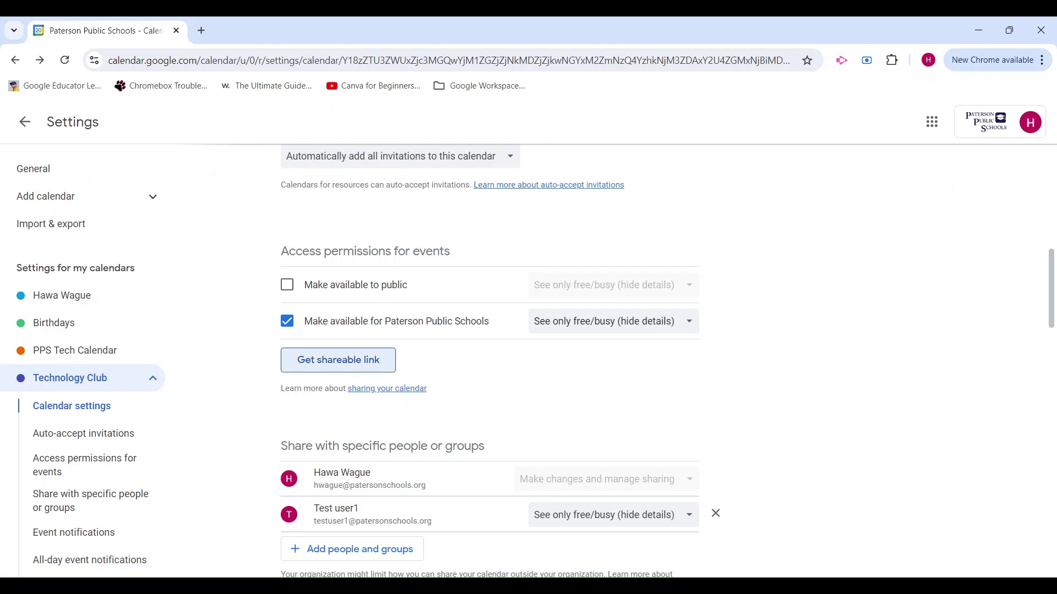
Step: Return from Technology Club settings to the August 18–24, 2024 week view
left_click(25, 122)
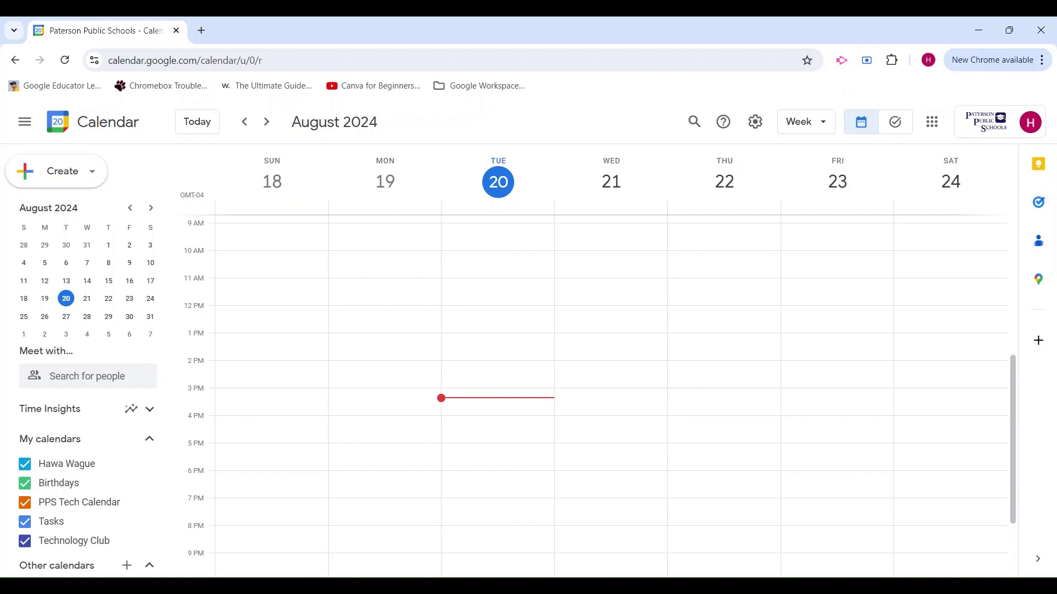
scroll(502, 368, "down", 1)
scroll(484, 366, "up", 1)
Step: Create a Tuesday 3:30pm entry titled 'Monthly tech meeting' as a Focus time block
left_click(466, 406)
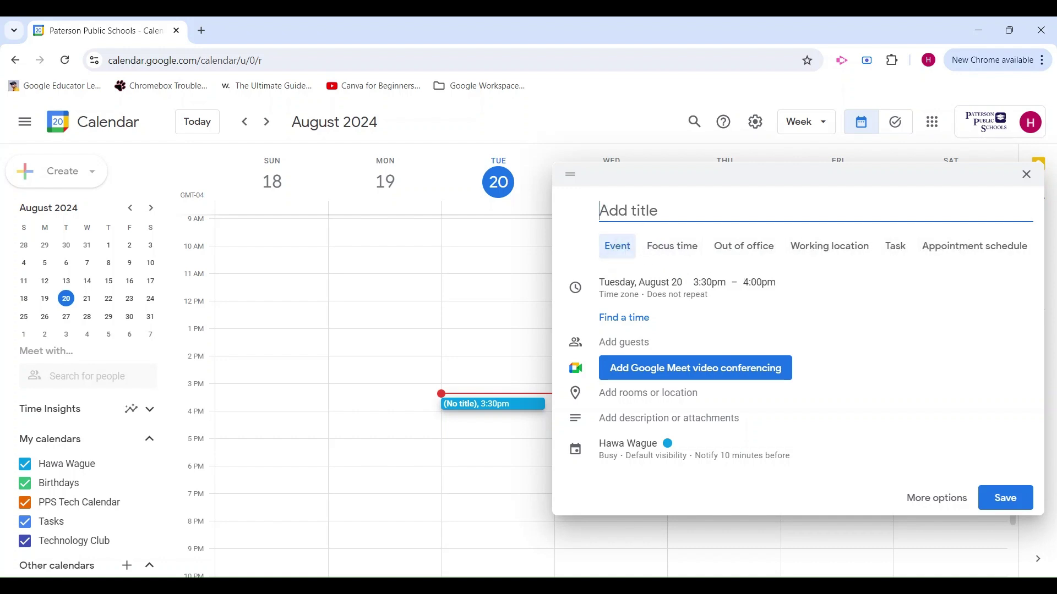
type("Monthly tech me")
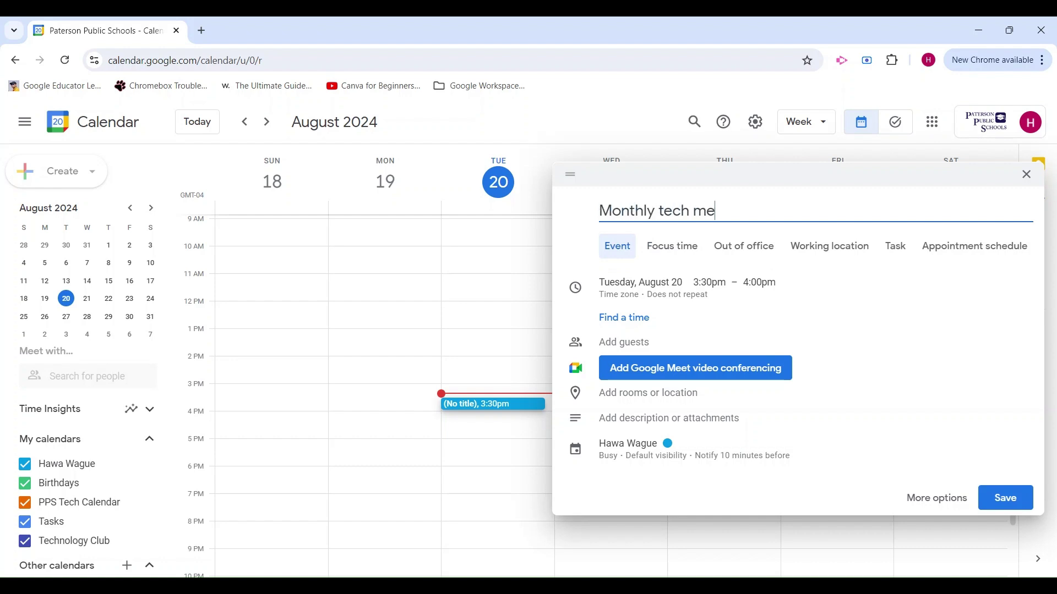
type("eting")
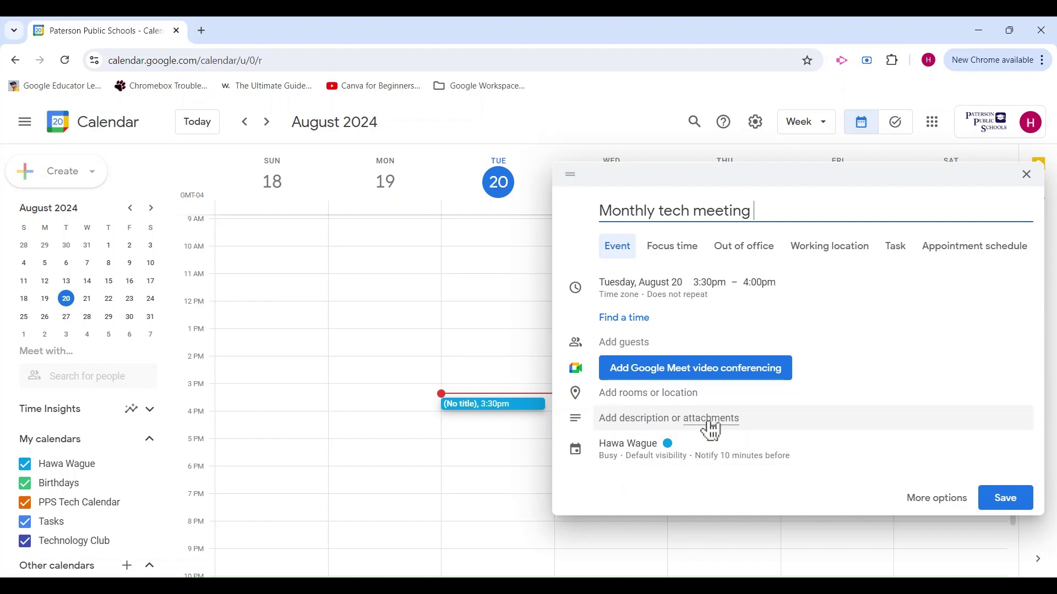
left_click(696, 260)
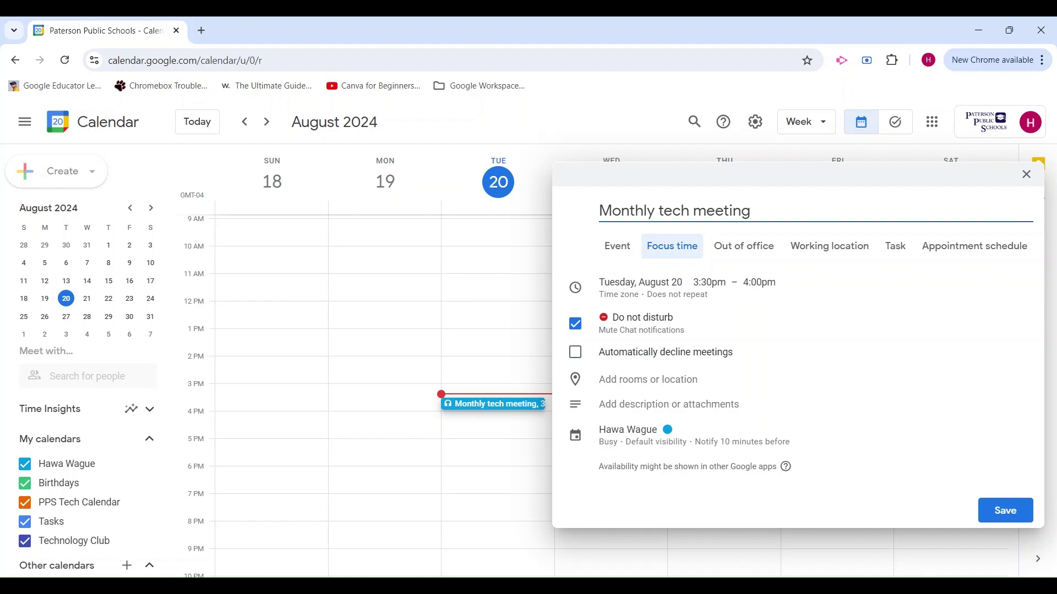
Step: Try Out of office with Public visibility, then switch the Tuesday 3:30pm entry to Working location
left_click(755, 261)
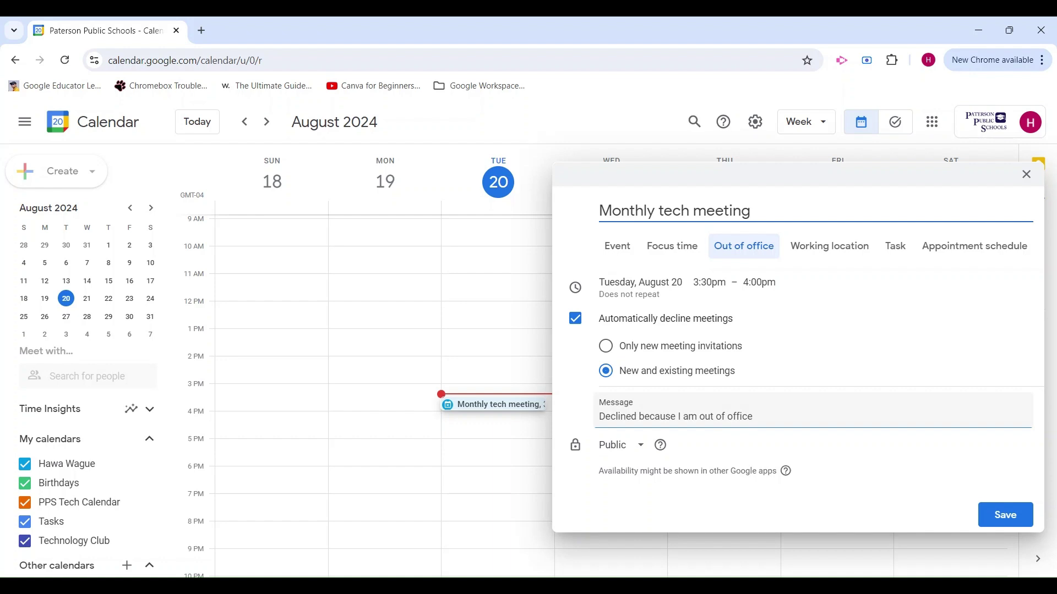
left_click(633, 454)
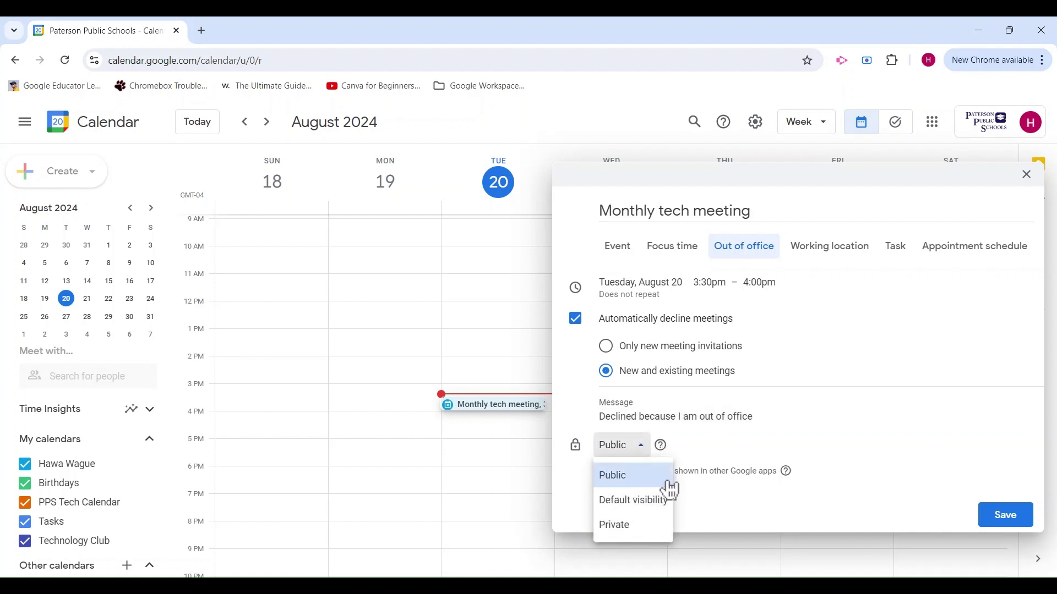
left_click(726, 510)
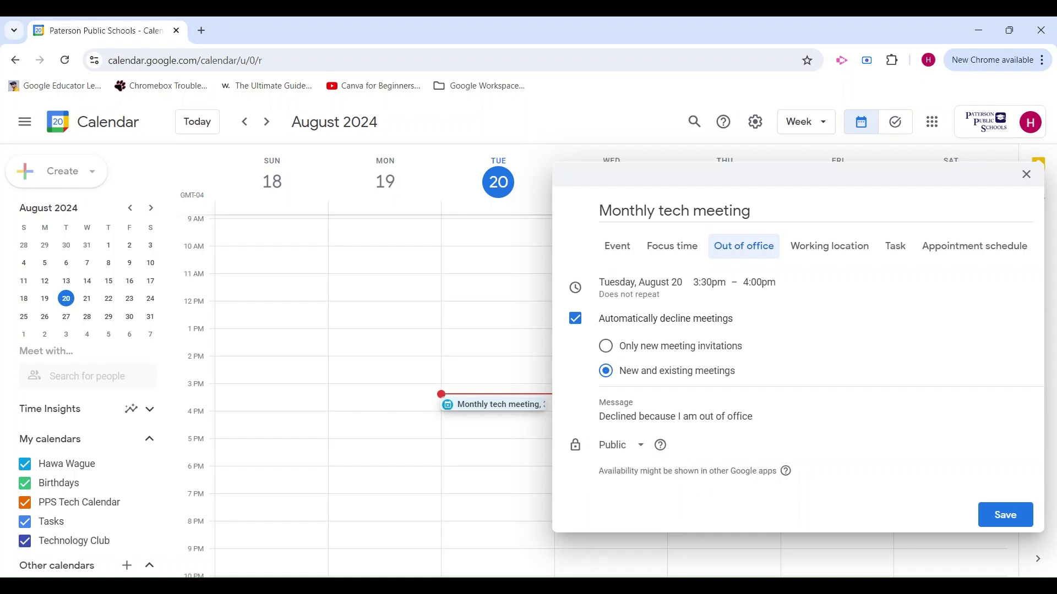
left_click(831, 259)
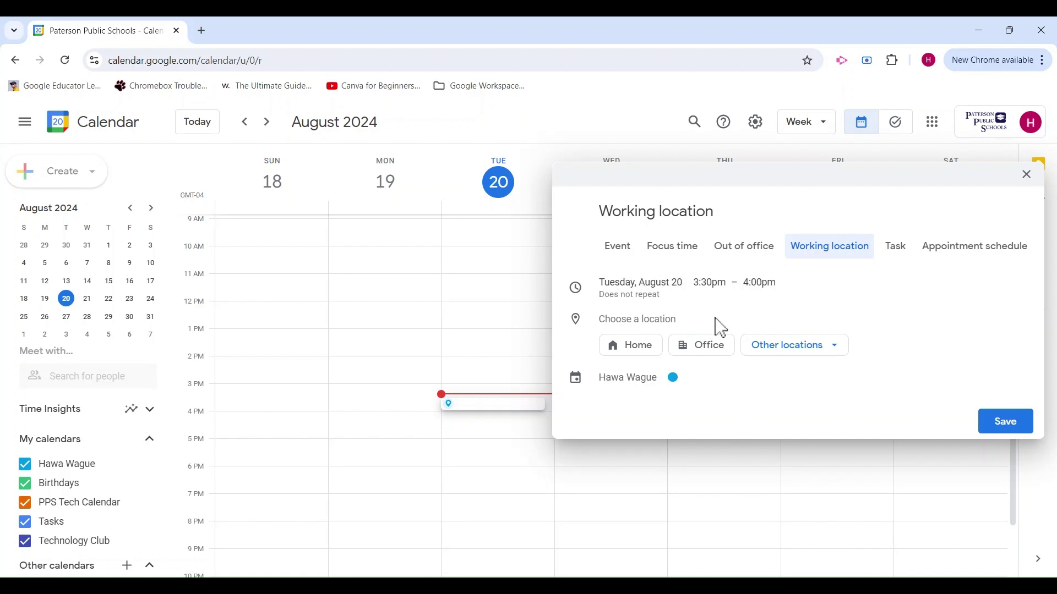
Step: Switch the Monthly tech meeting entry to Task, then Appointment schedule, then back to Event
left_click(908, 257)
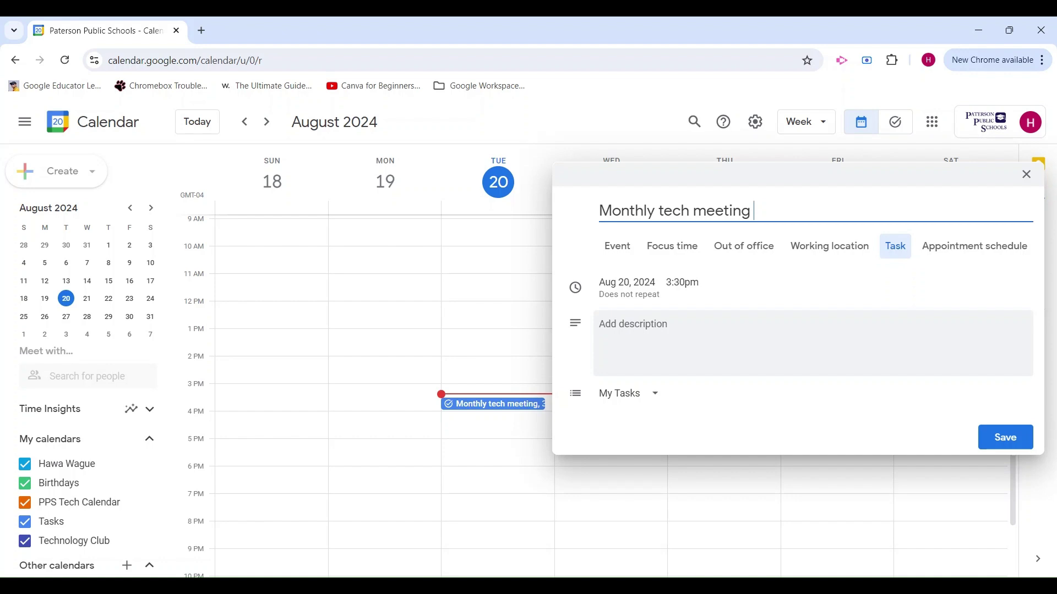
left_click(989, 262)
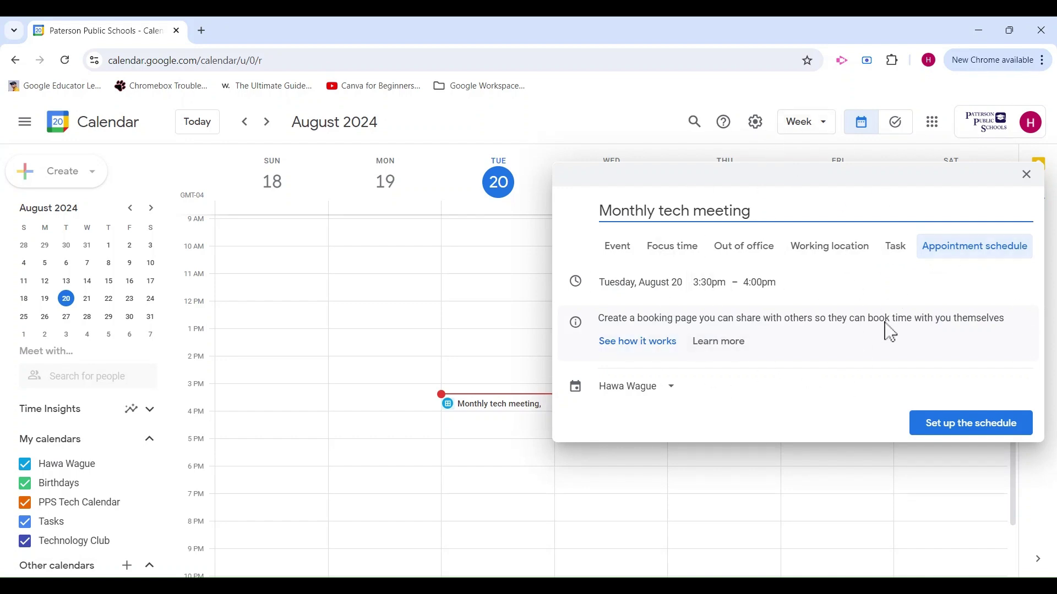
left_click(620, 252)
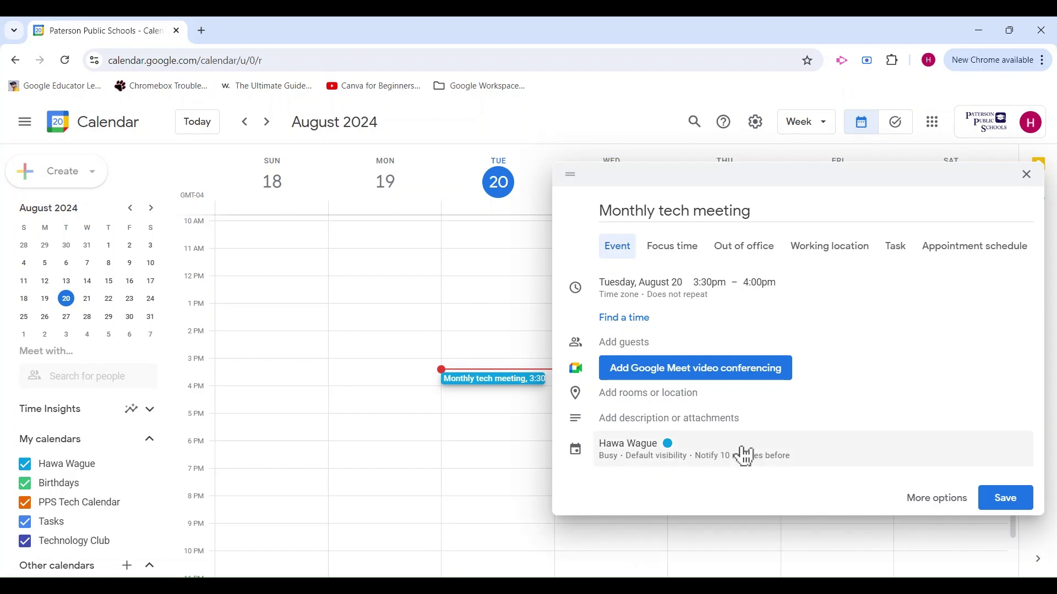
Step: In the full event editor, attach the Drive Google Calendar productivity guide and save the meeting
left_click(954, 508)
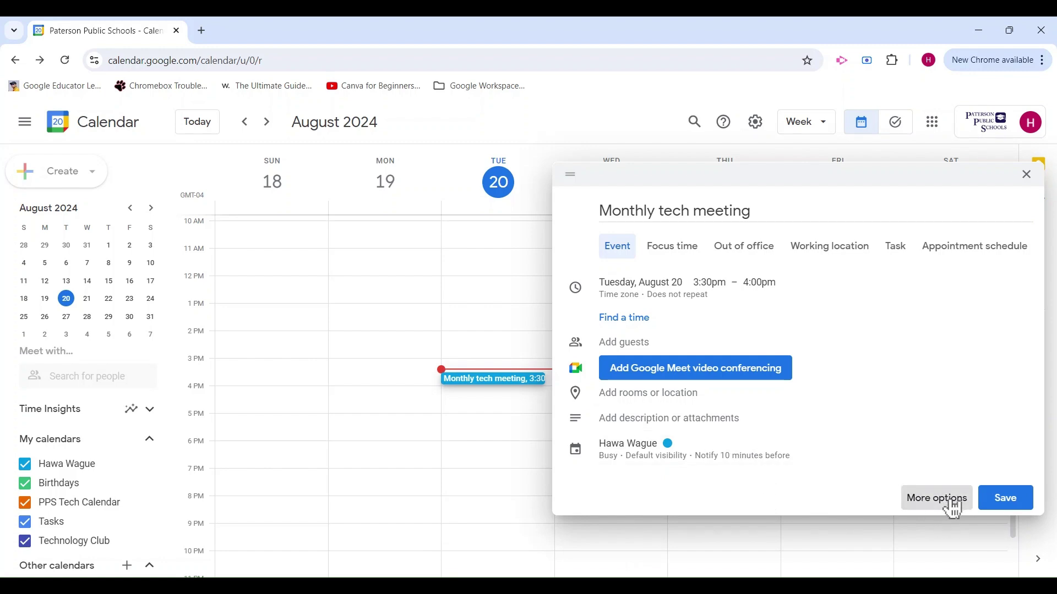
scroll(423, 438, "down", 1)
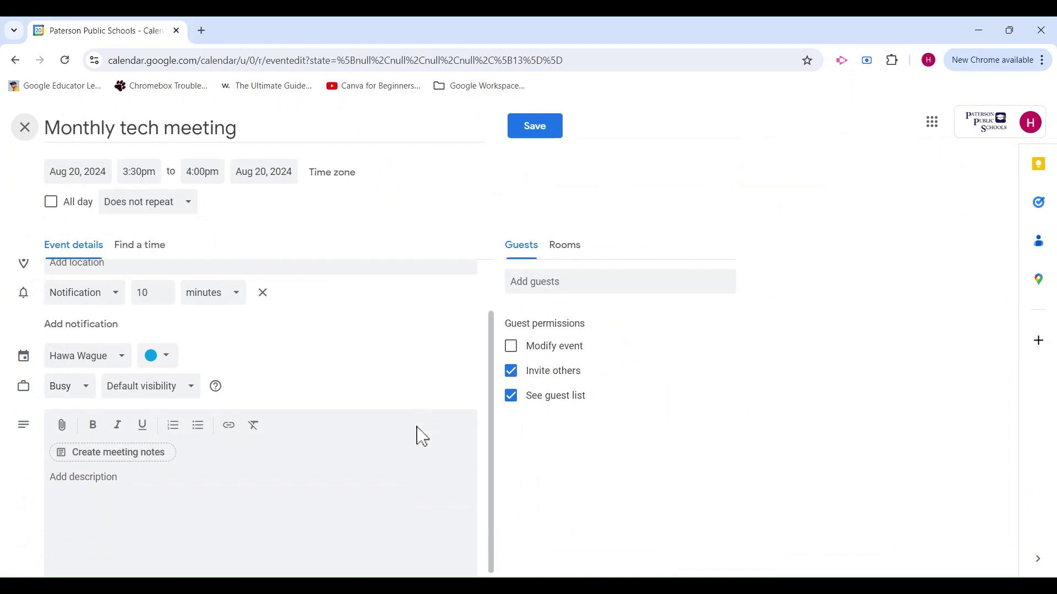
left_click(63, 429)
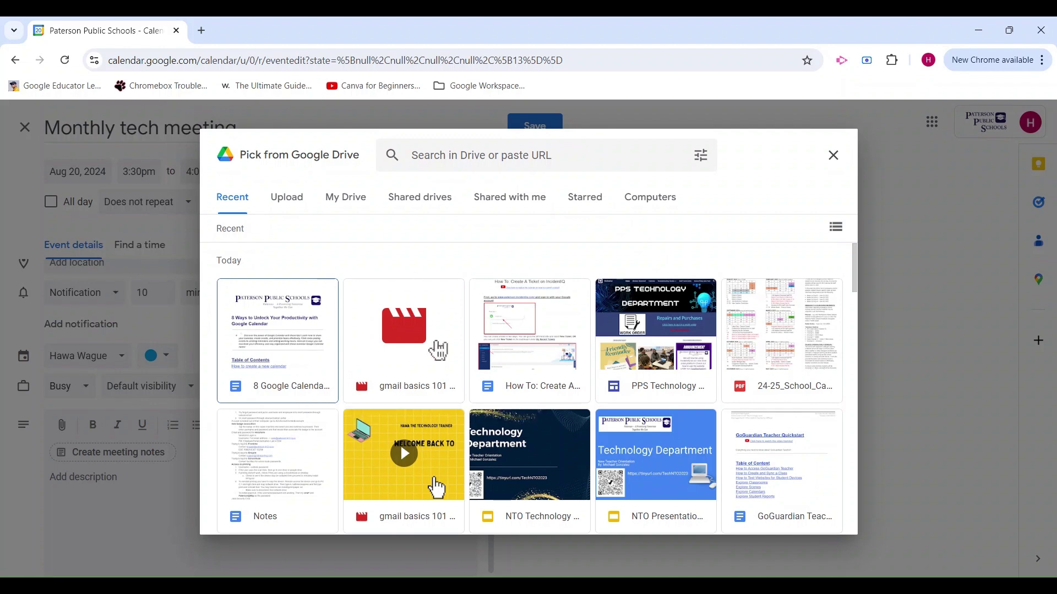
left_click(263, 343)
left_click(261, 341)
left_click(801, 529)
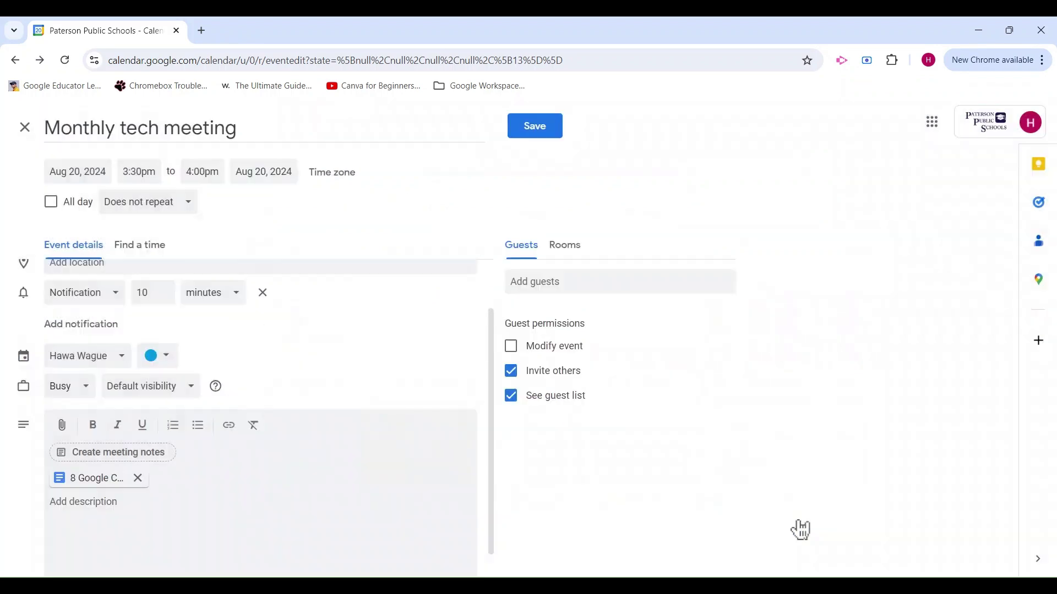
left_click(544, 129)
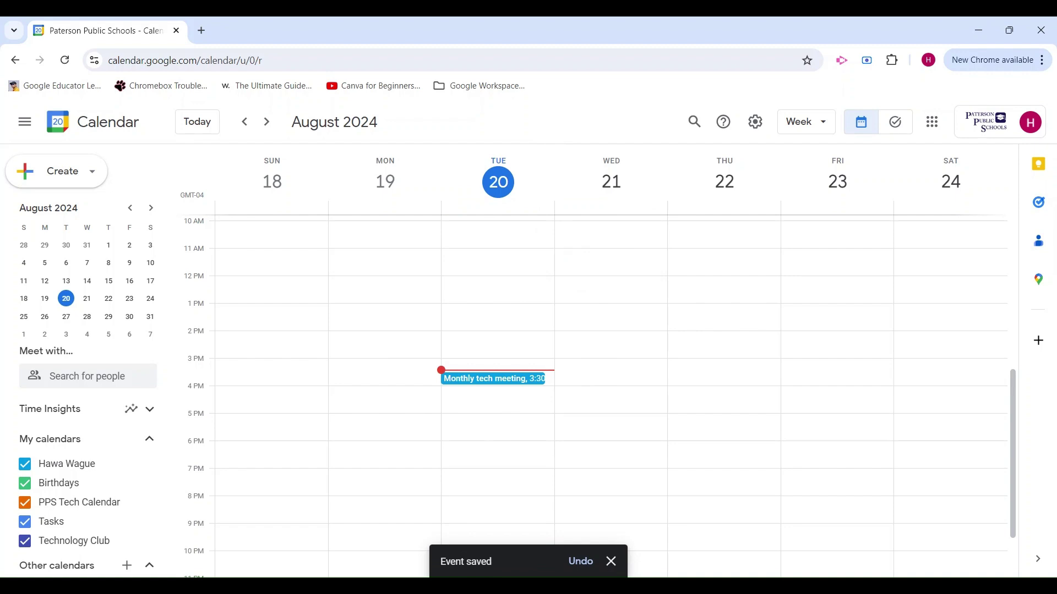
scroll(611, 385, "up", 1)
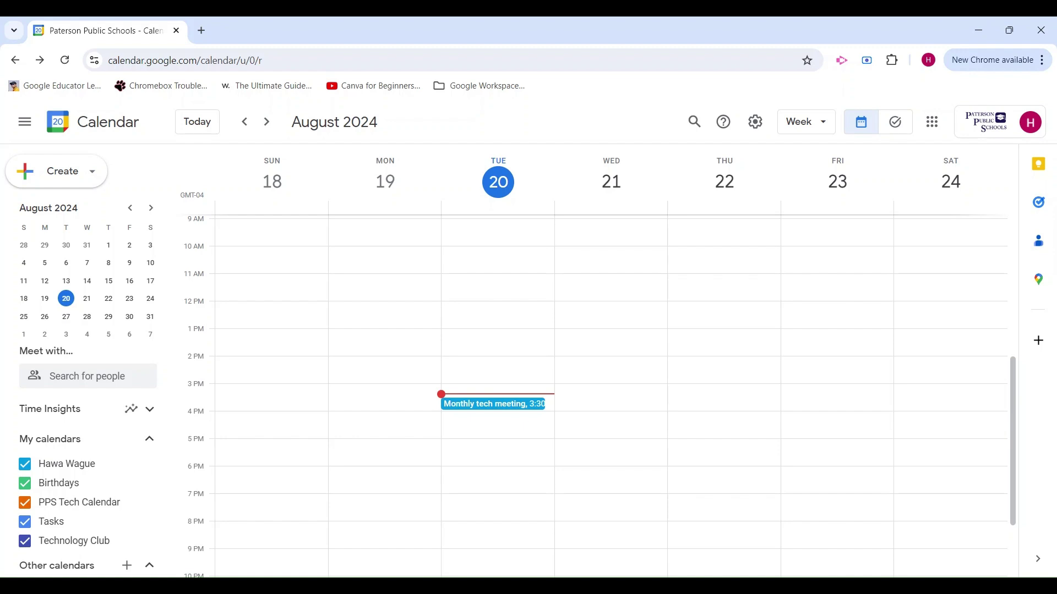
scroll(611, 385, "down", 1)
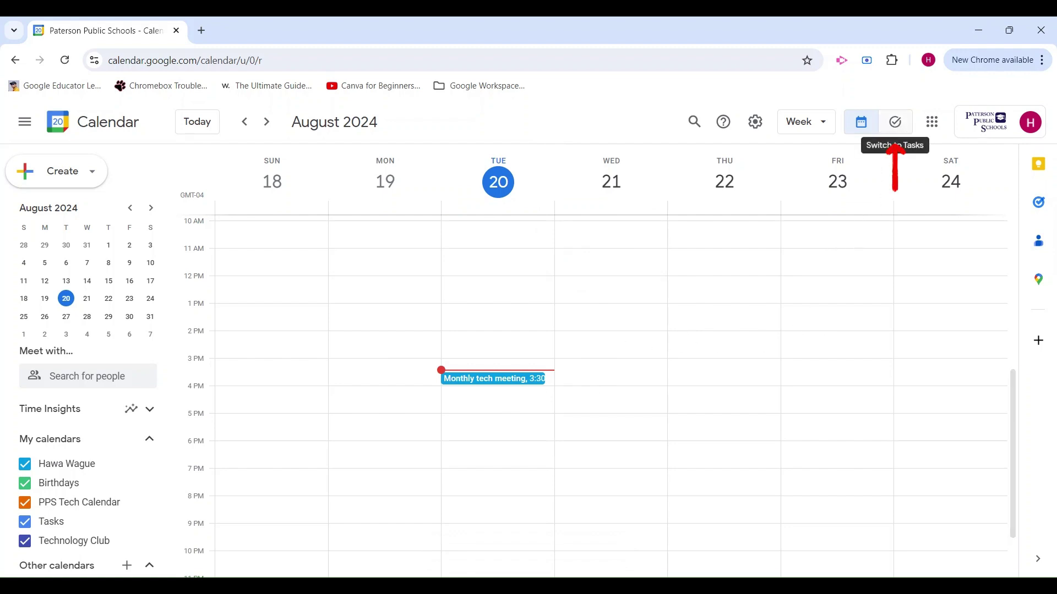
Step: In the Tasks view, create a new task list named 'My daily to-do list'
left_click(907, 135)
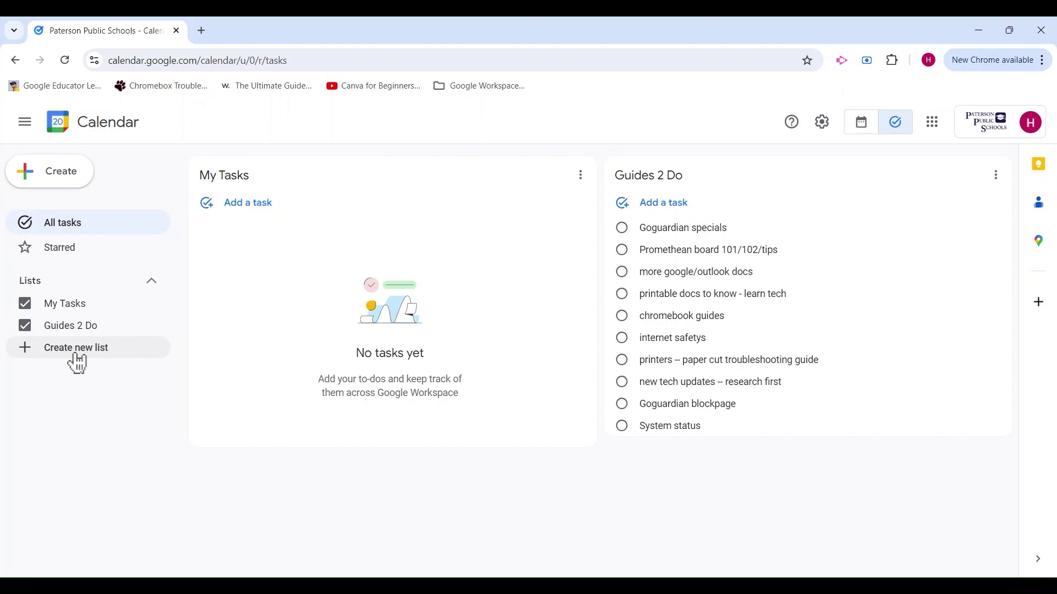
left_click(126, 361)
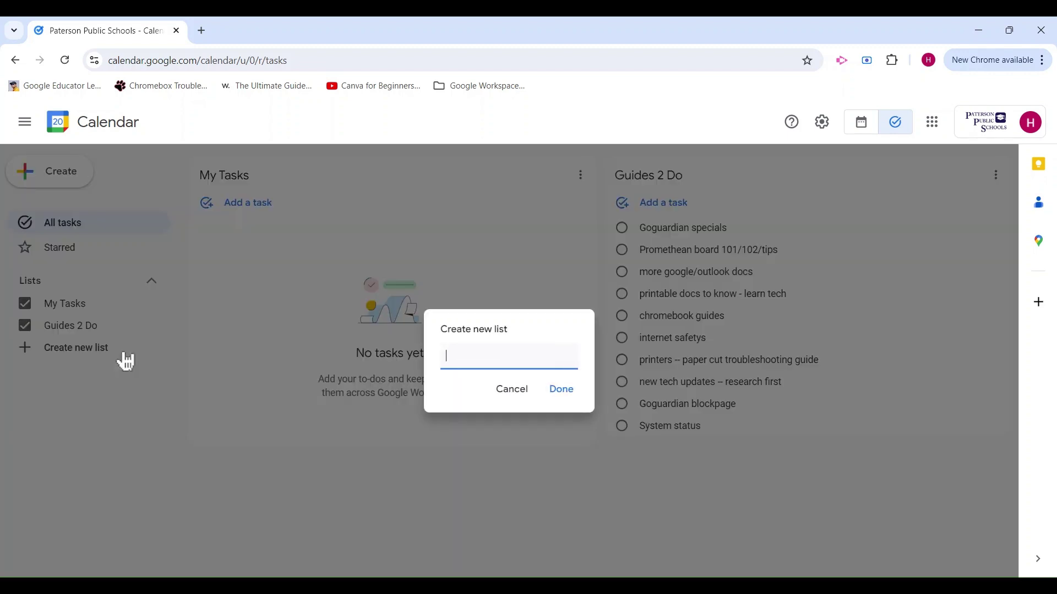
type("My daily to-do i")
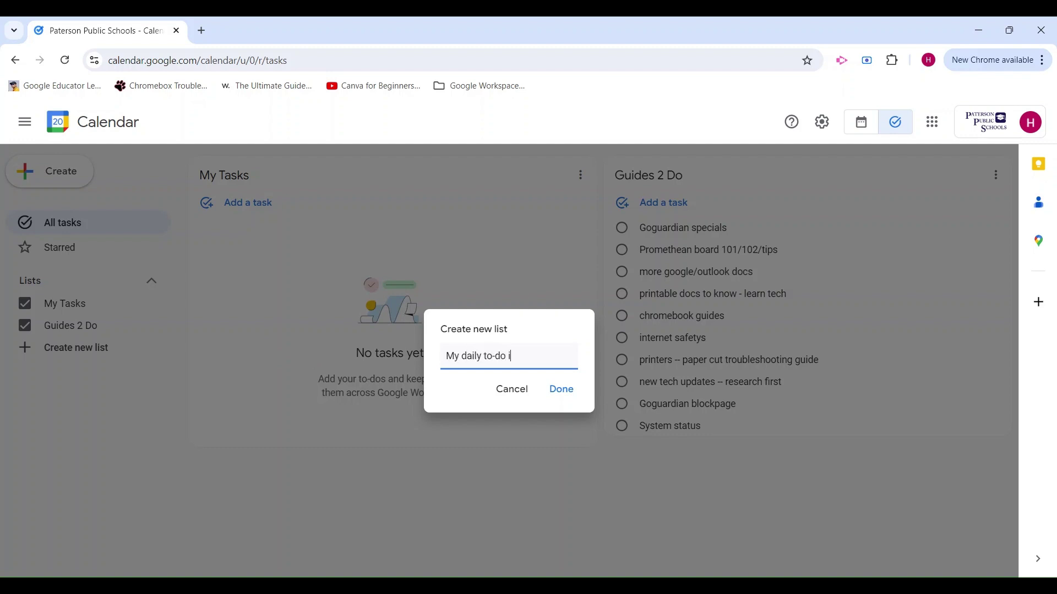
key("BackSpace")
type("list")
key("Return")
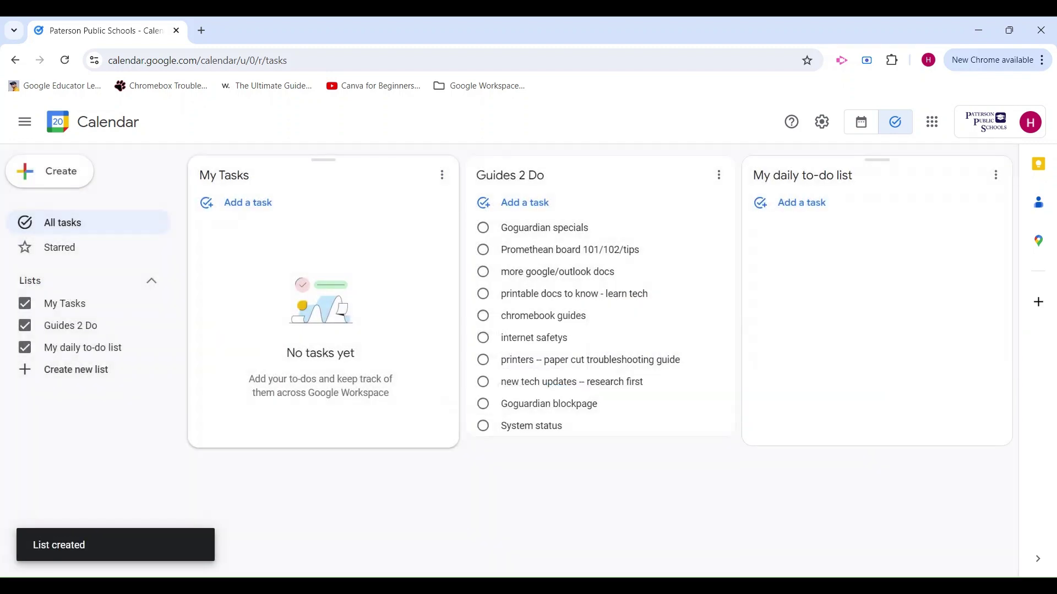
Step: Add tasks 'Create more training content', 'Attend 11 o clock meeting' and 'Email' to the list
left_click(826, 217)
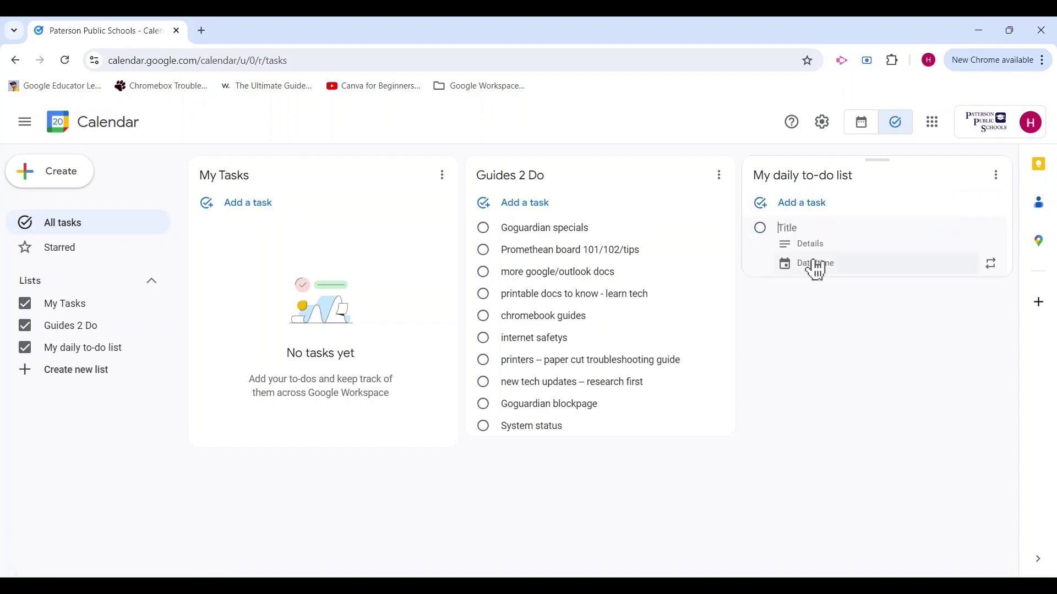
type("Create more traini")
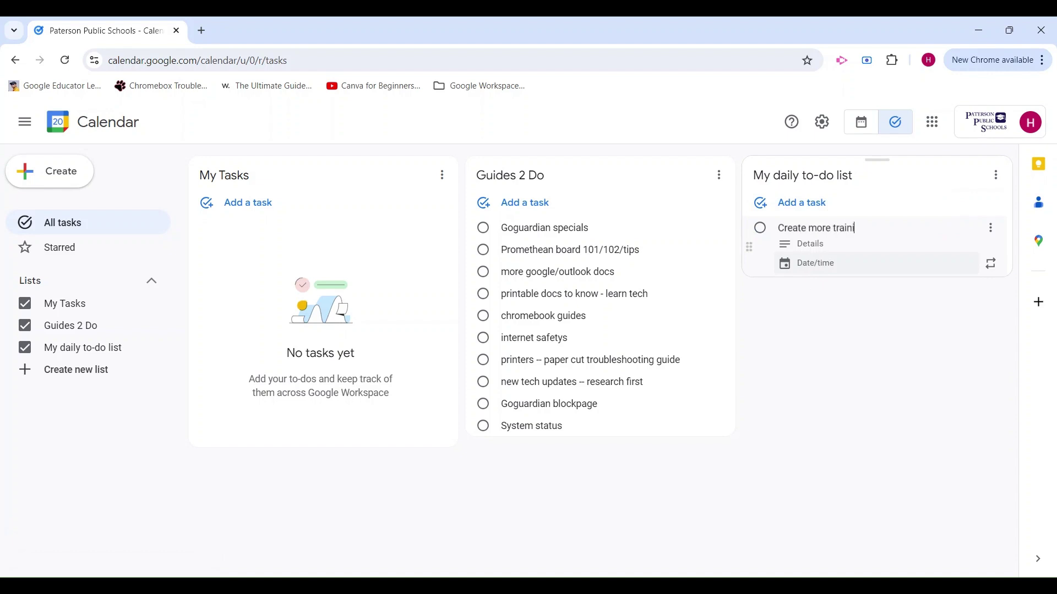
type("ng content")
key("Return")
type("Attend")
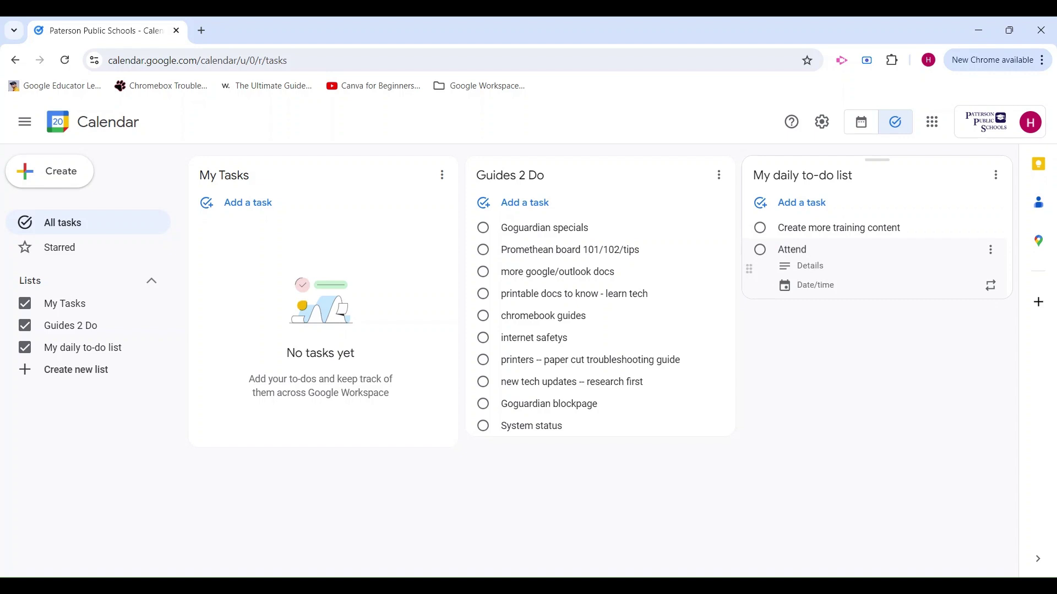
type(" 11 o clock meeting")
key("Return")
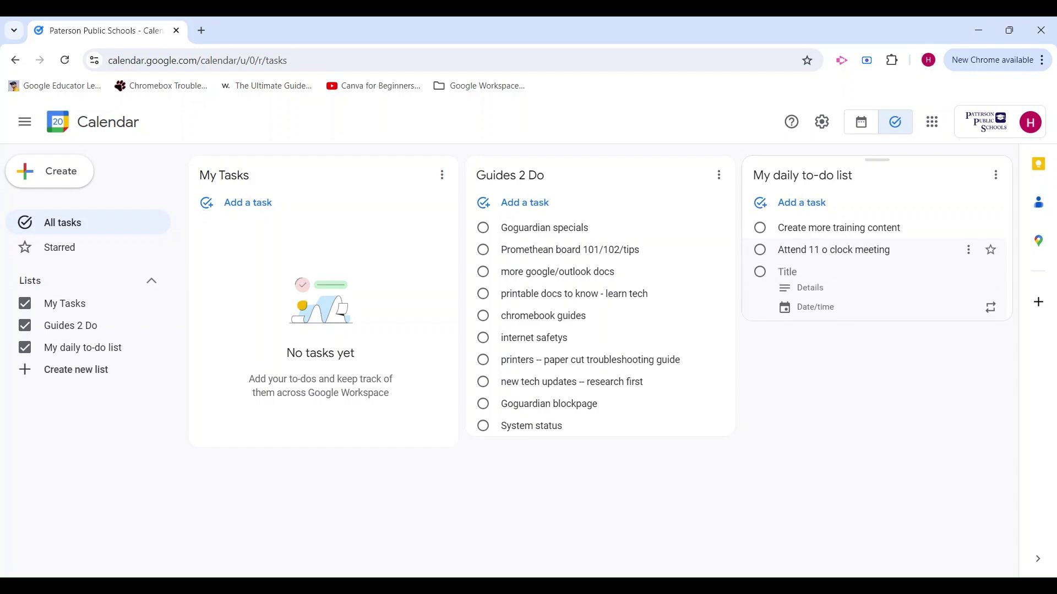
type("Email")
key("Escape")
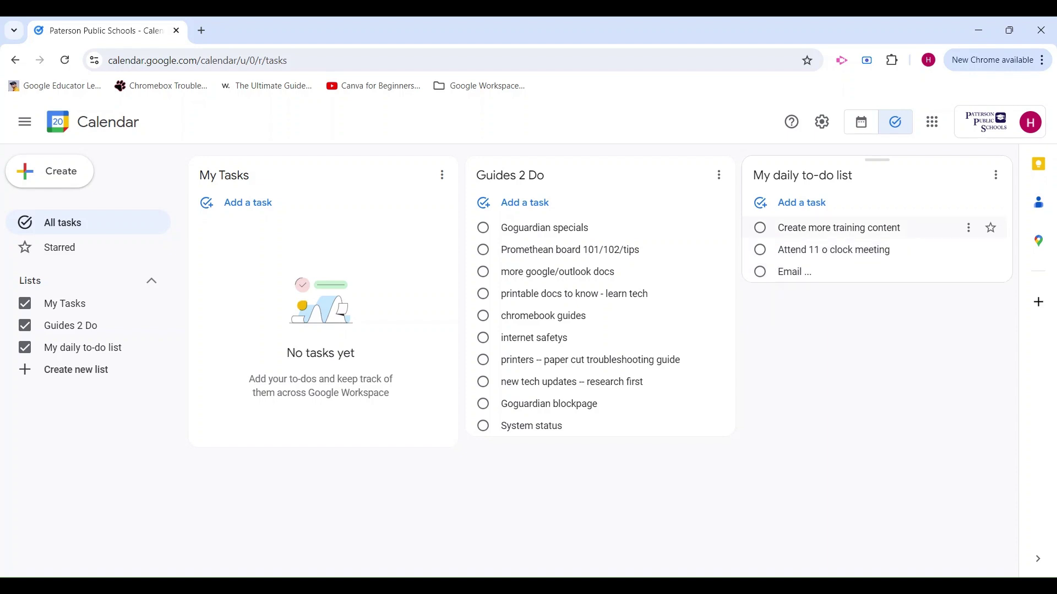
Step: Set all three tasks due today, then return to the calendar week view
triple_click(897, 236)
left_click(820, 267)
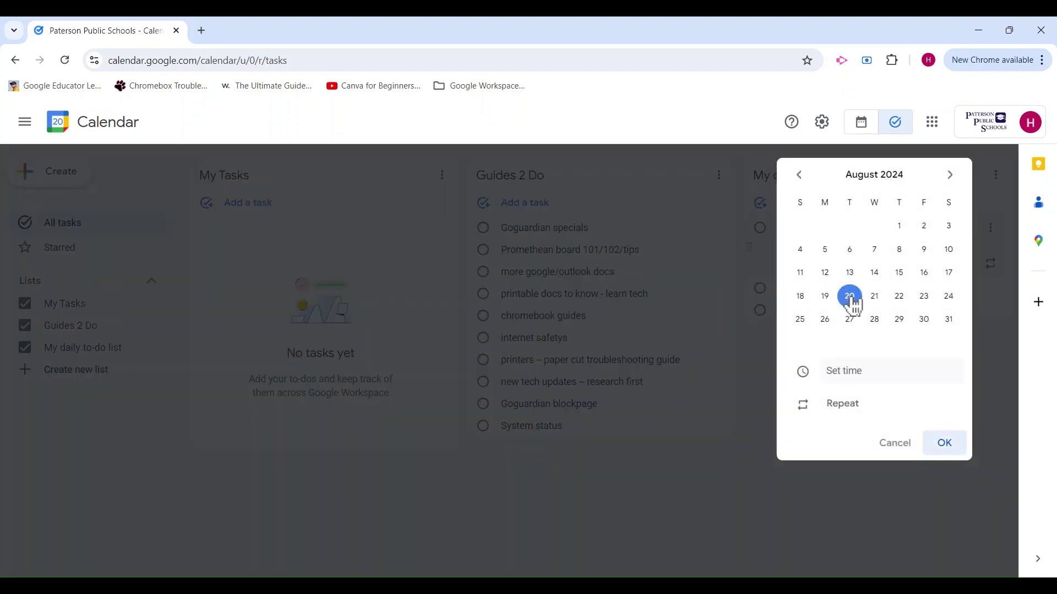
left_click(947, 445)
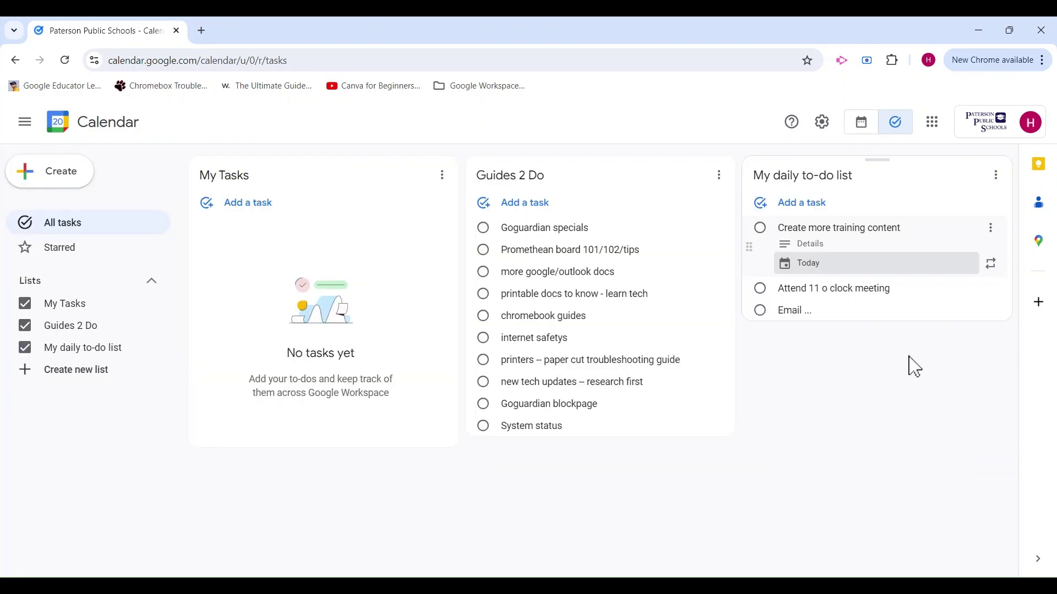
triple_click(864, 292)
left_click(812, 302)
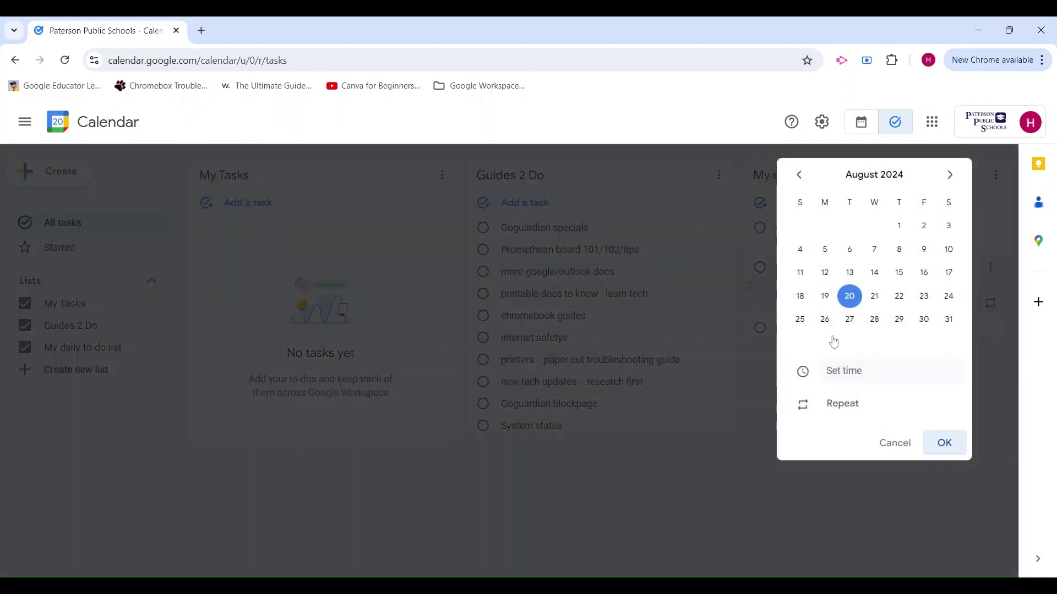
left_click(948, 445)
triple_click(872, 329)
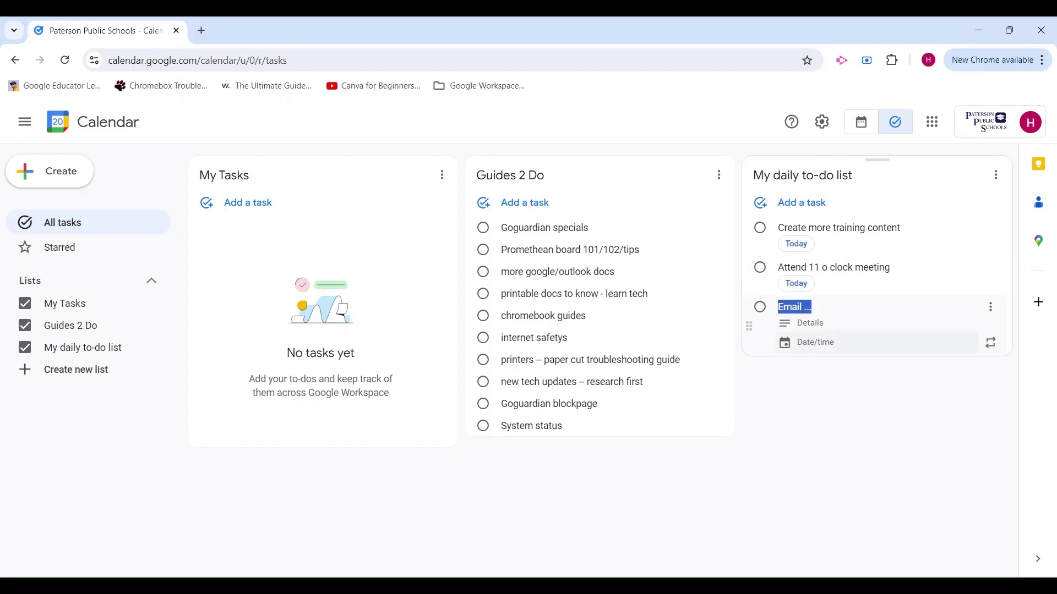
left_click(814, 342)
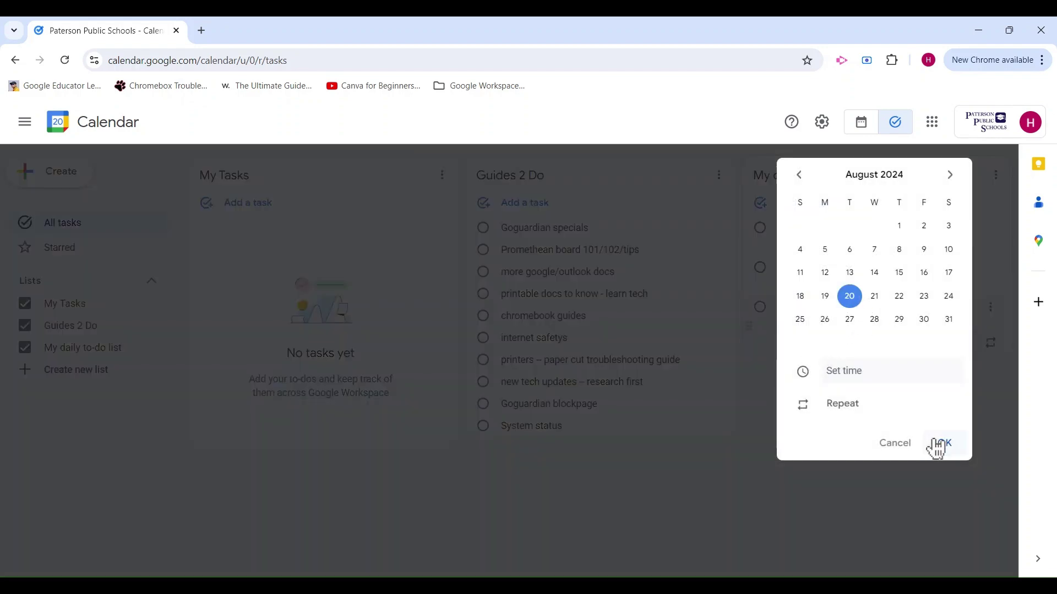
left_click(936, 445)
left_click(863, 132)
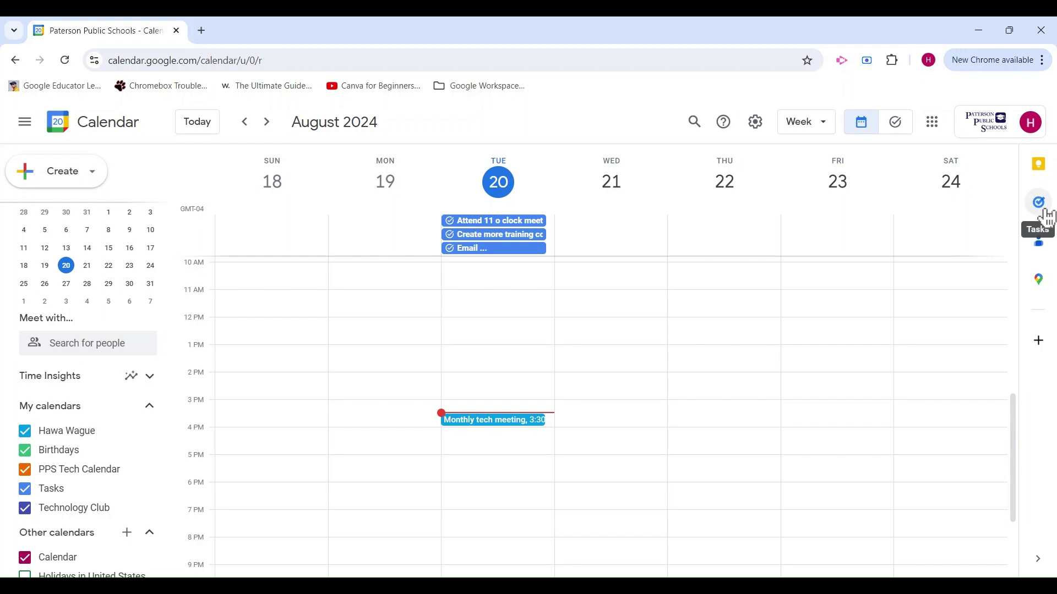
Step: Show and hide the Tasks side panel, then open the full Settings page from the gear menu
left_click(1046, 214)
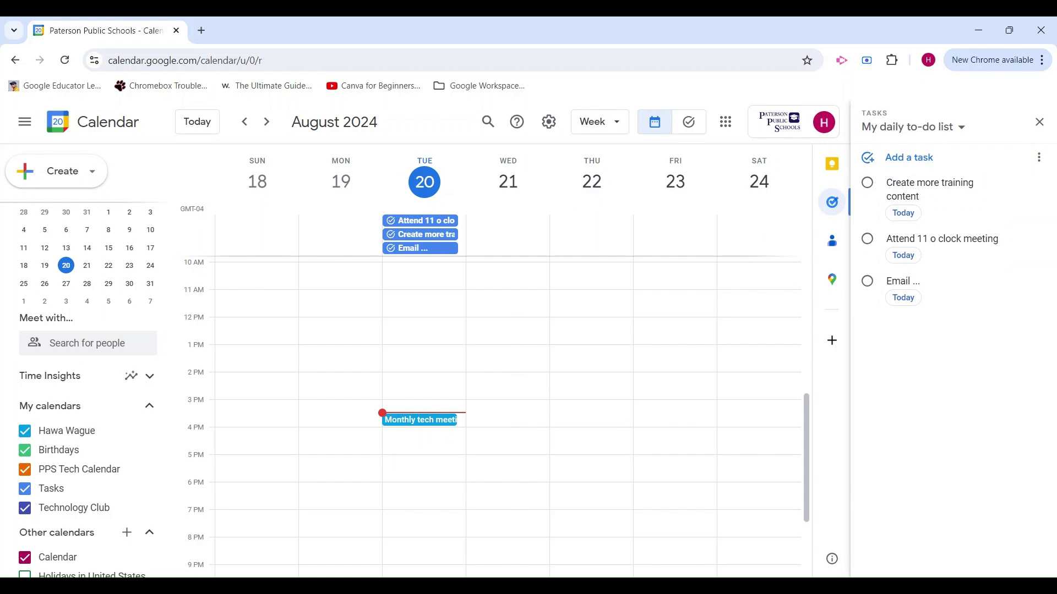
left_click(1040, 121)
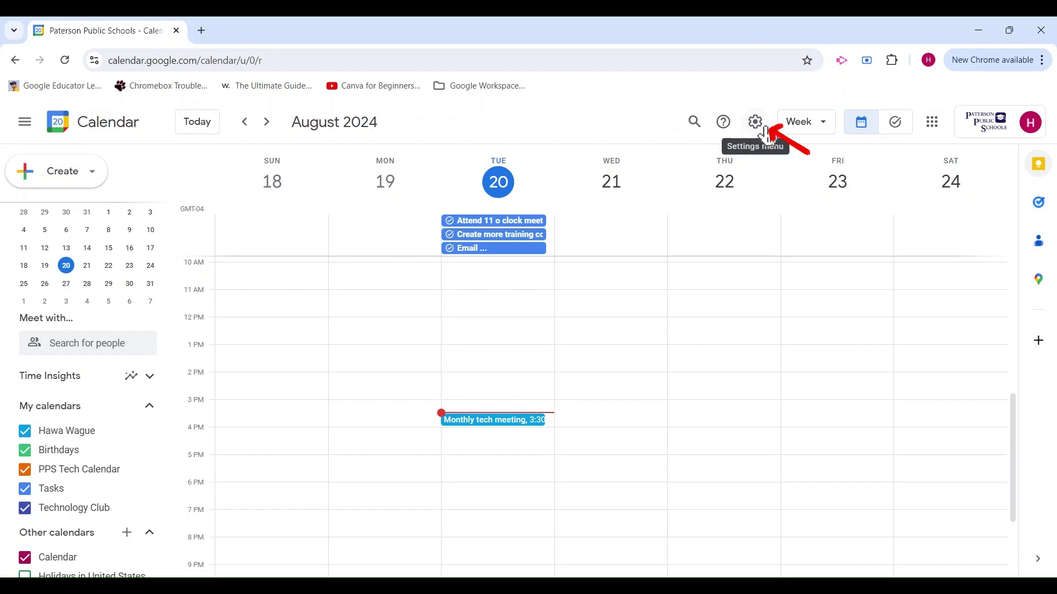
left_click(756, 124)
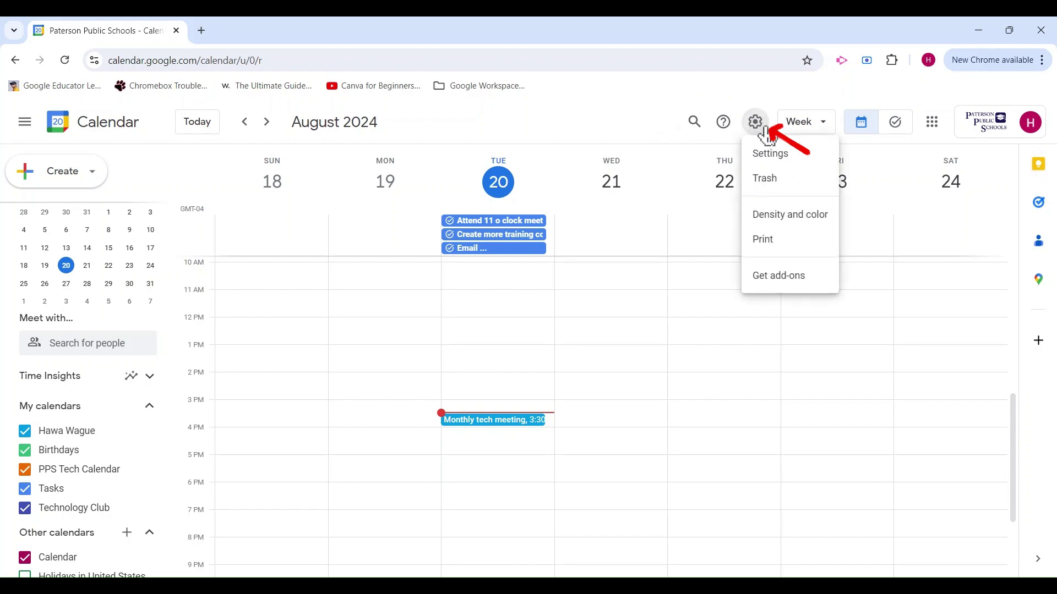
left_click(796, 158)
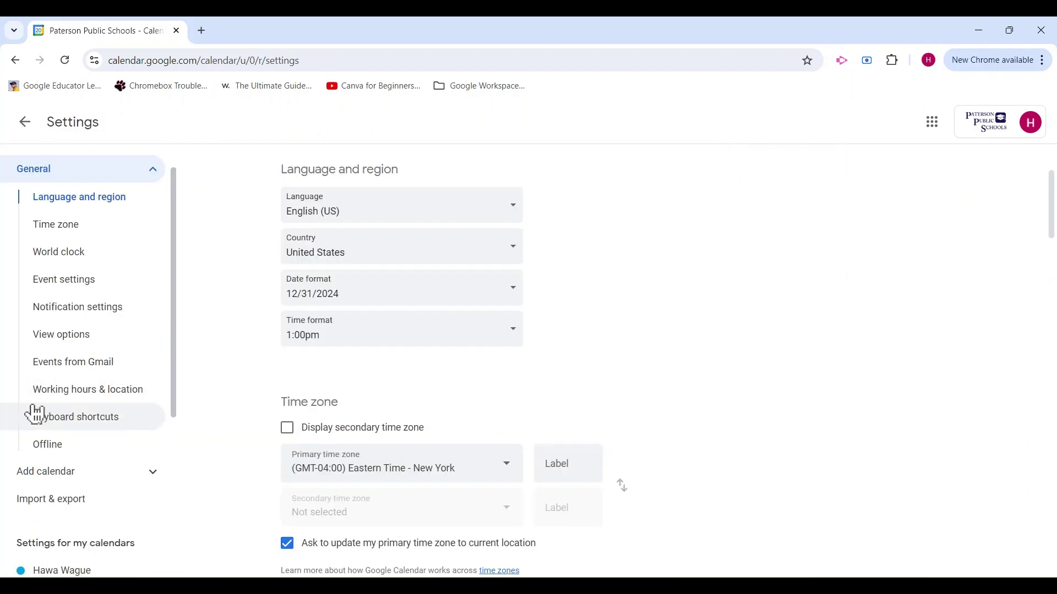
Step: Enable working hours, Monday–Friday 9:00am–5:00pm, under Working hours & location, then leave Settings
left_click(128, 395)
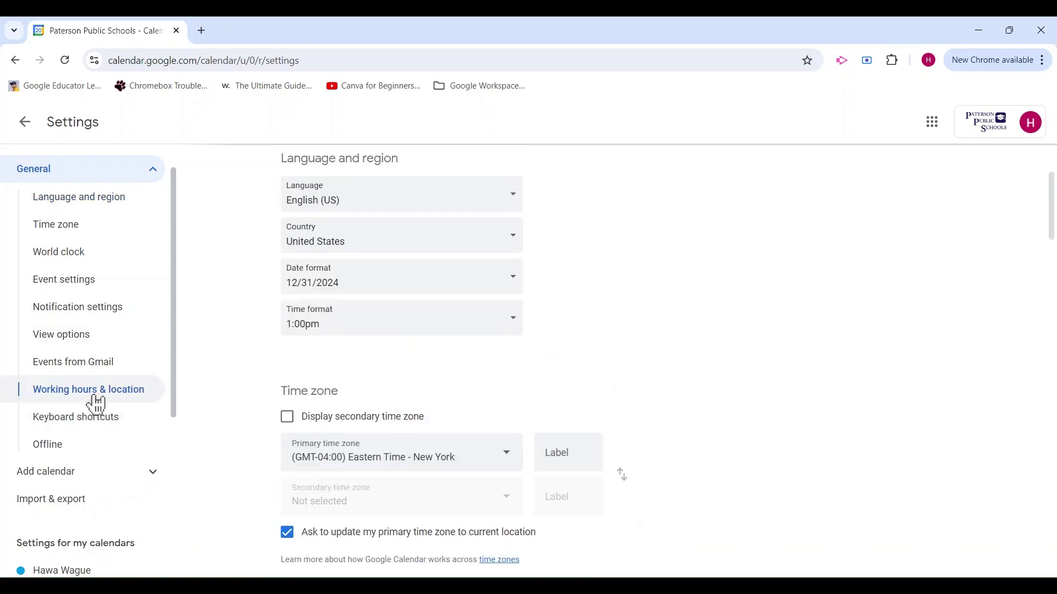
left_click(94, 394)
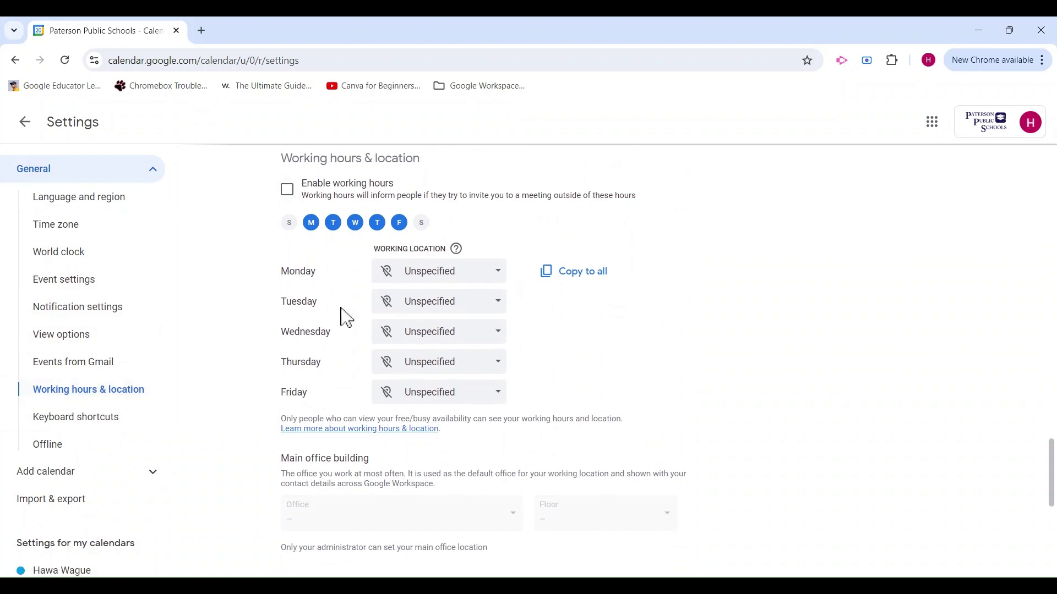
left_click(288, 191)
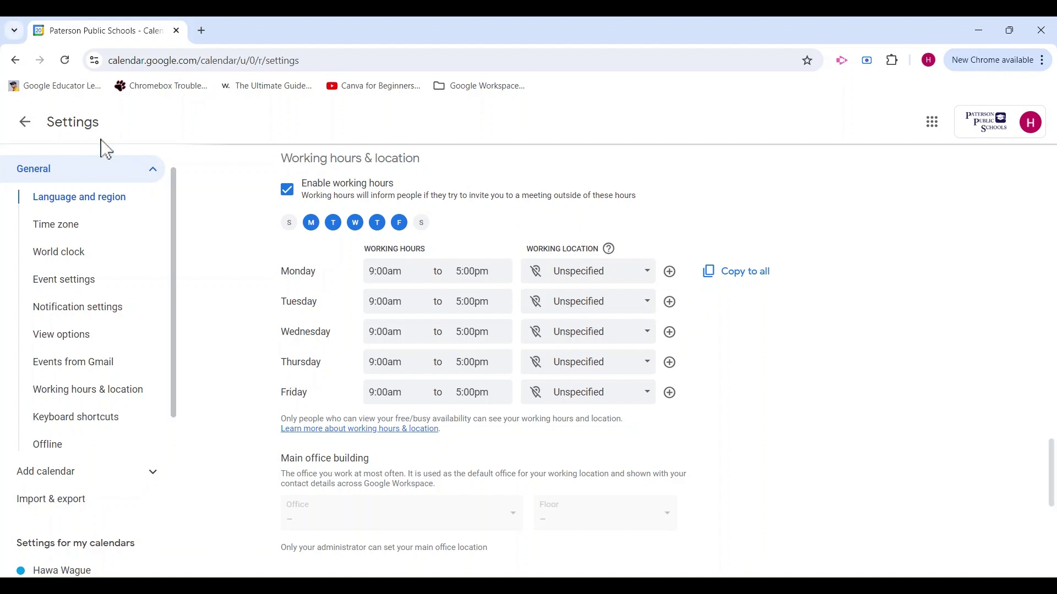
left_click(26, 123)
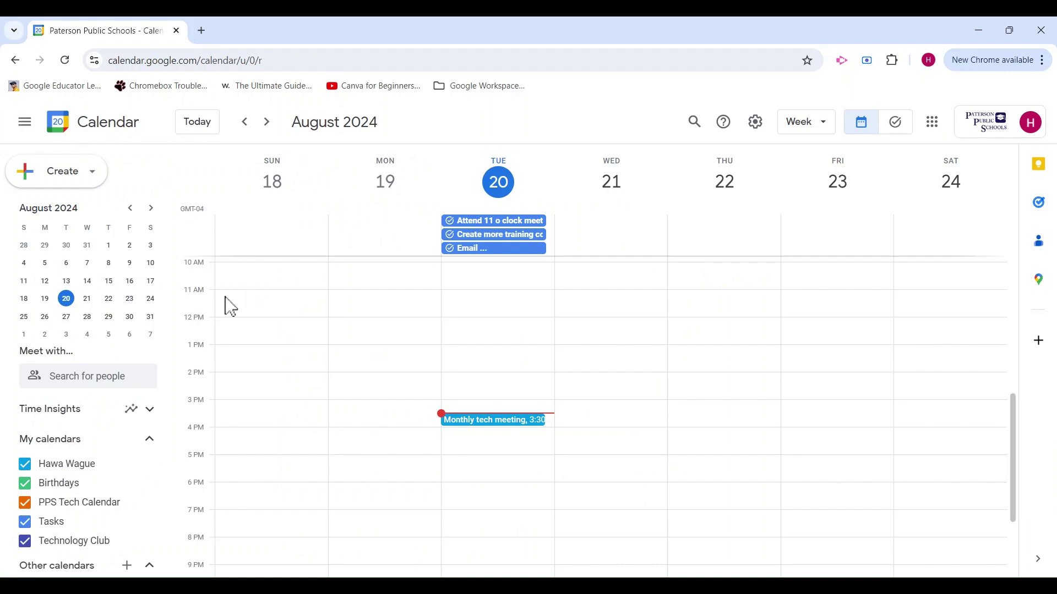
Step: Open the three-dot options menu for Technology Club under My calendars
scroll(480, 352, "up", 5)
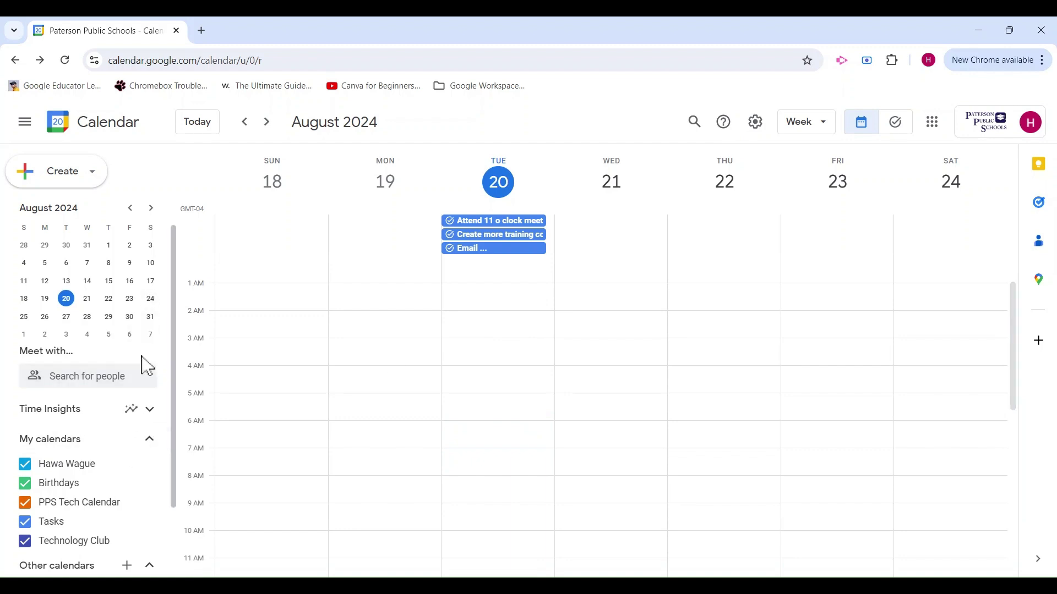
scroll(145, 366, "down", 1)
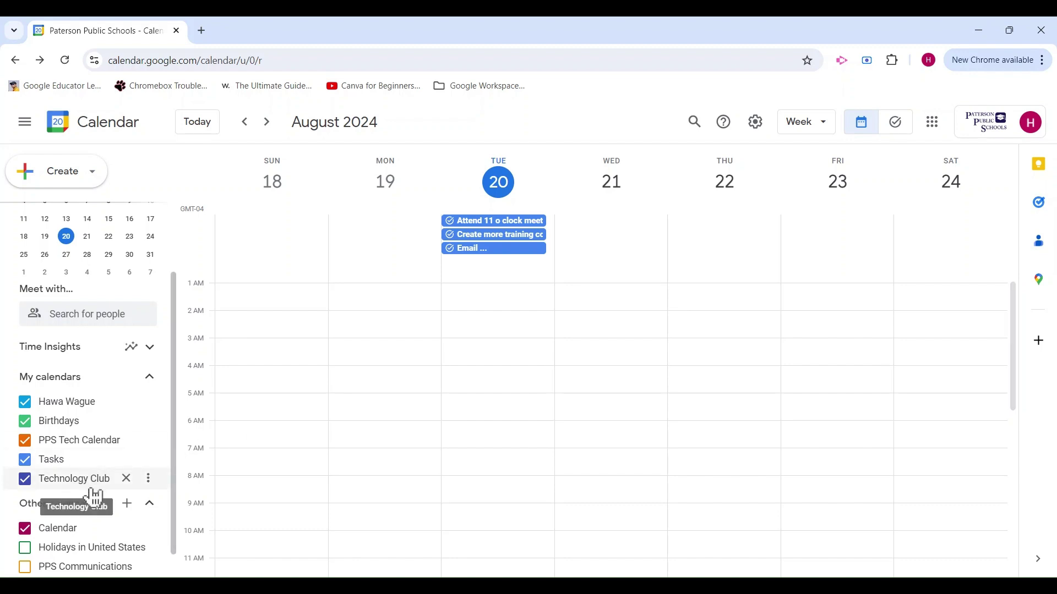
left_click(148, 479)
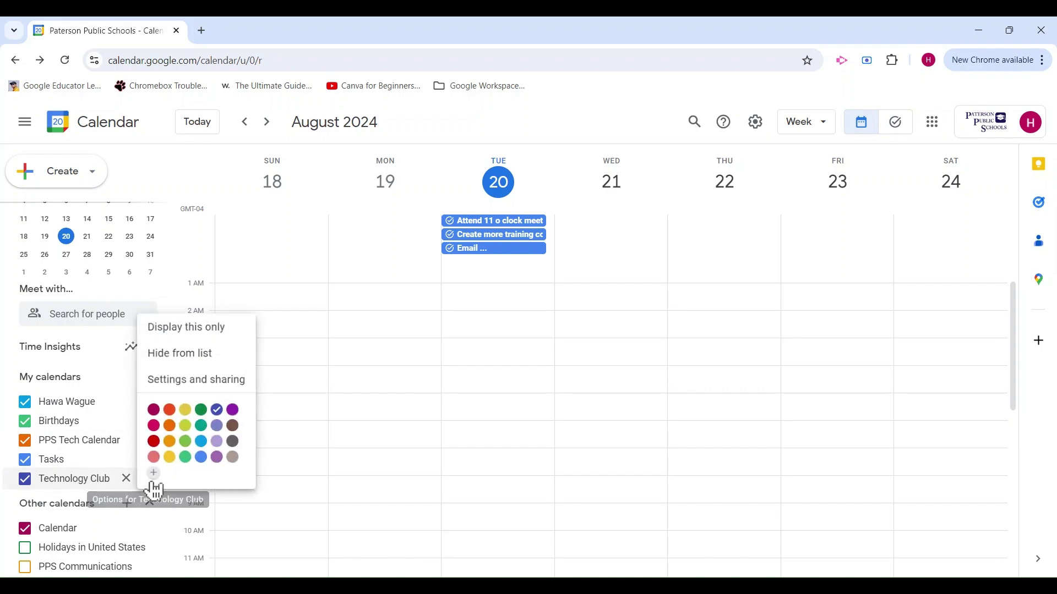
Step: Set Technology Club's Daily agenda notification from None to Email, then return to the calendar
left_click(230, 383)
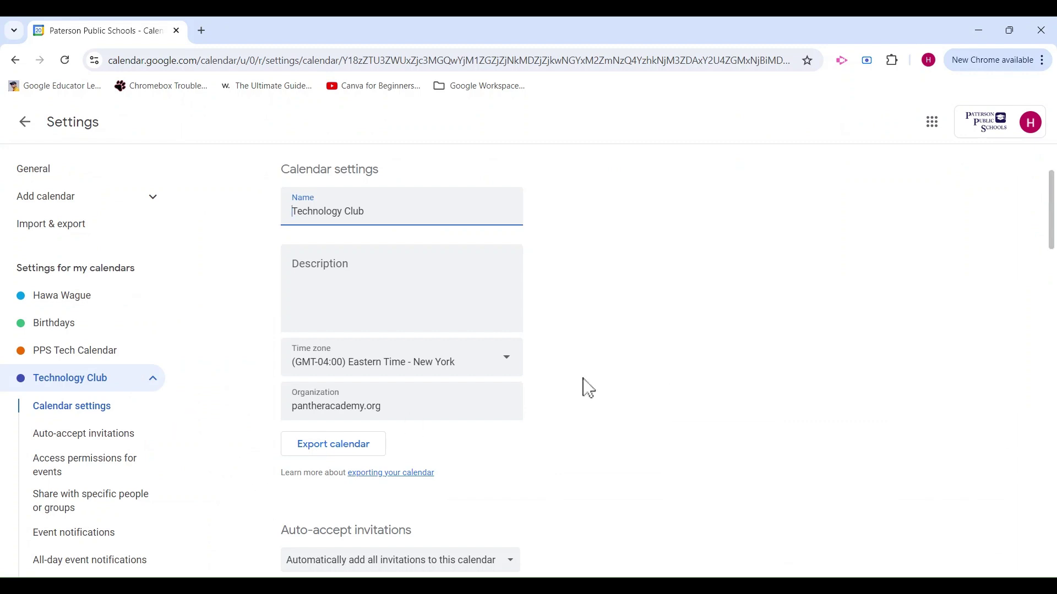
scroll(631, 404, "down", 9)
scroll(633, 404, "down", 9)
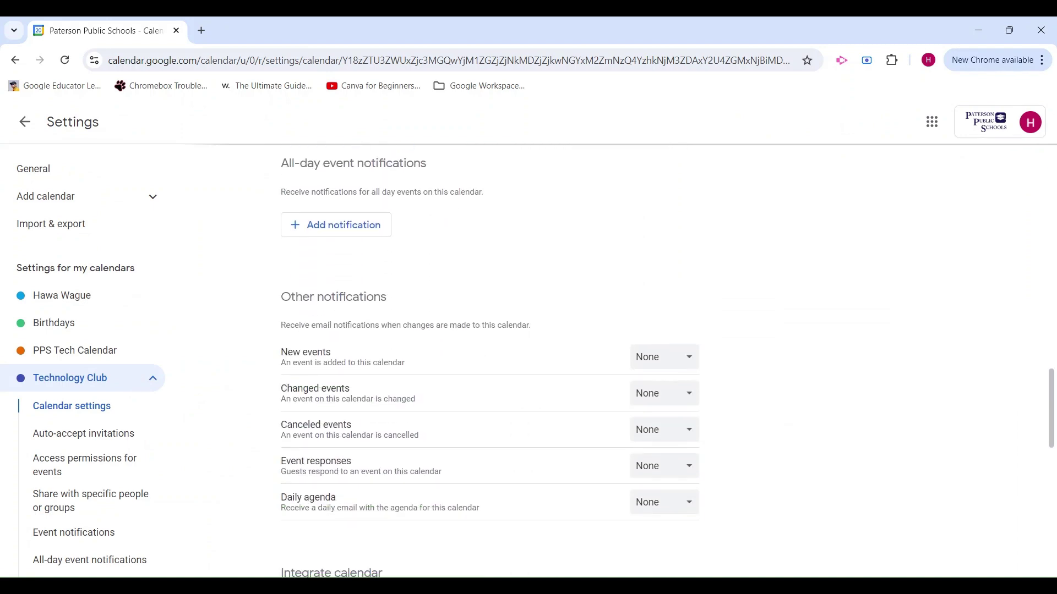
scroll(633, 404, "down", 1)
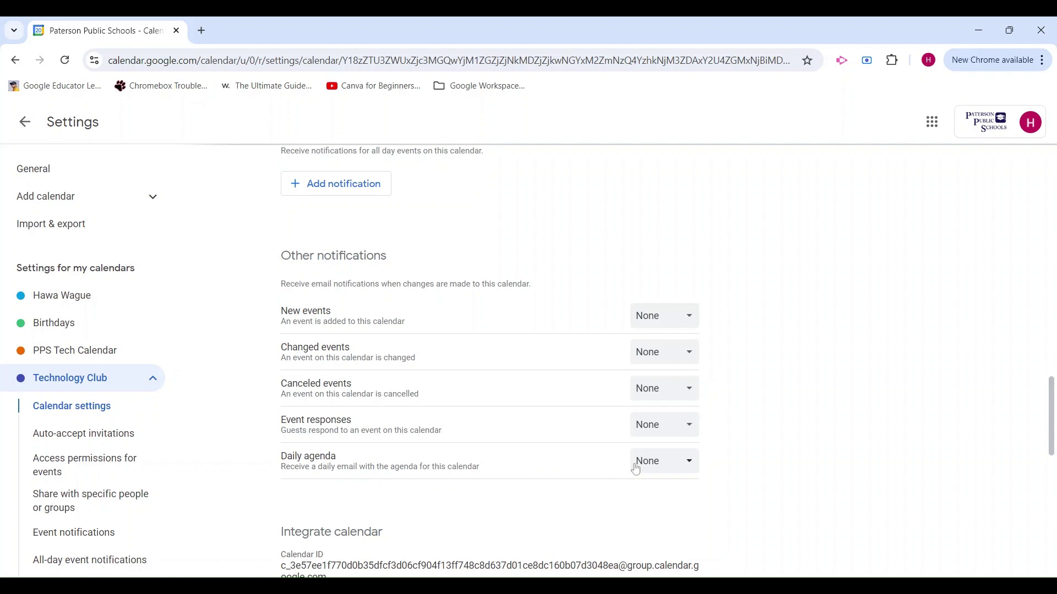
left_click(689, 466)
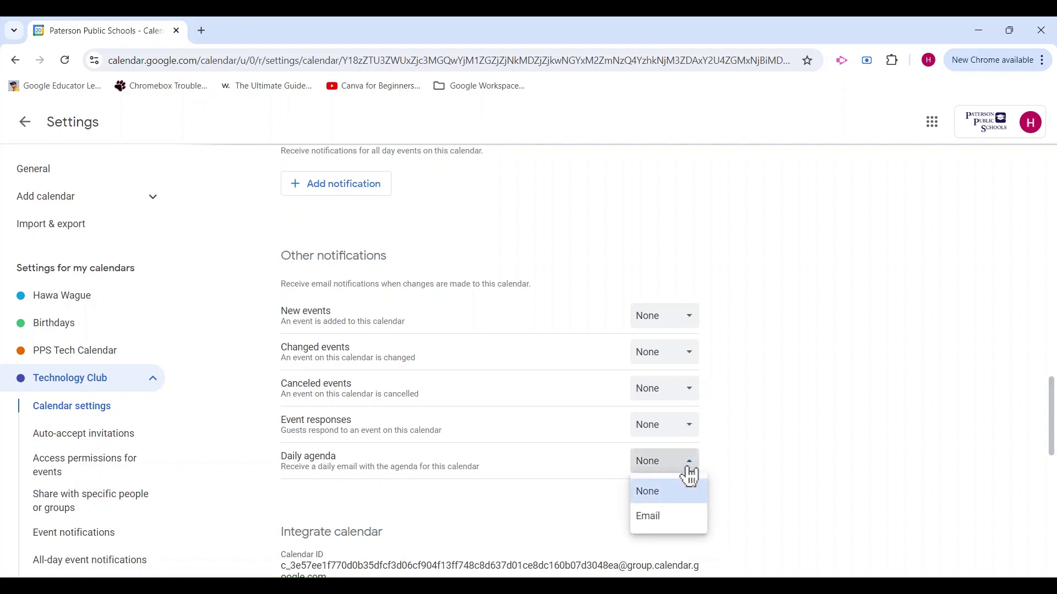
left_click(678, 522)
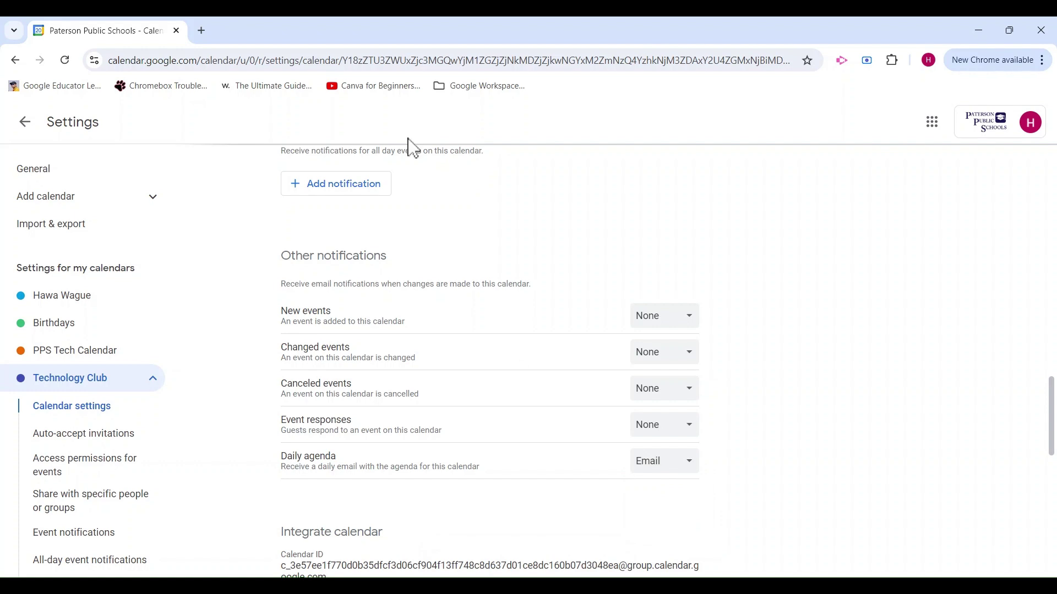
left_click(25, 122)
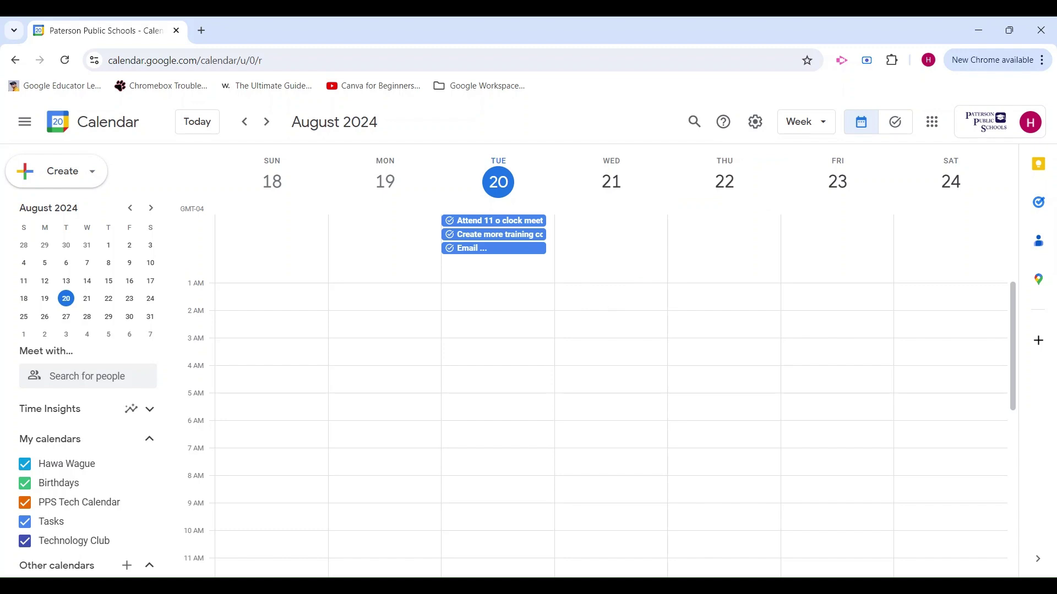
Step: Open a new browser tab beside the Google Calendar tab
left_click(201, 30)
Step: On gmail.com, search mail to your own address with 'invite.ics OR invite.vcs' and attachments, then create a filter
type("g")
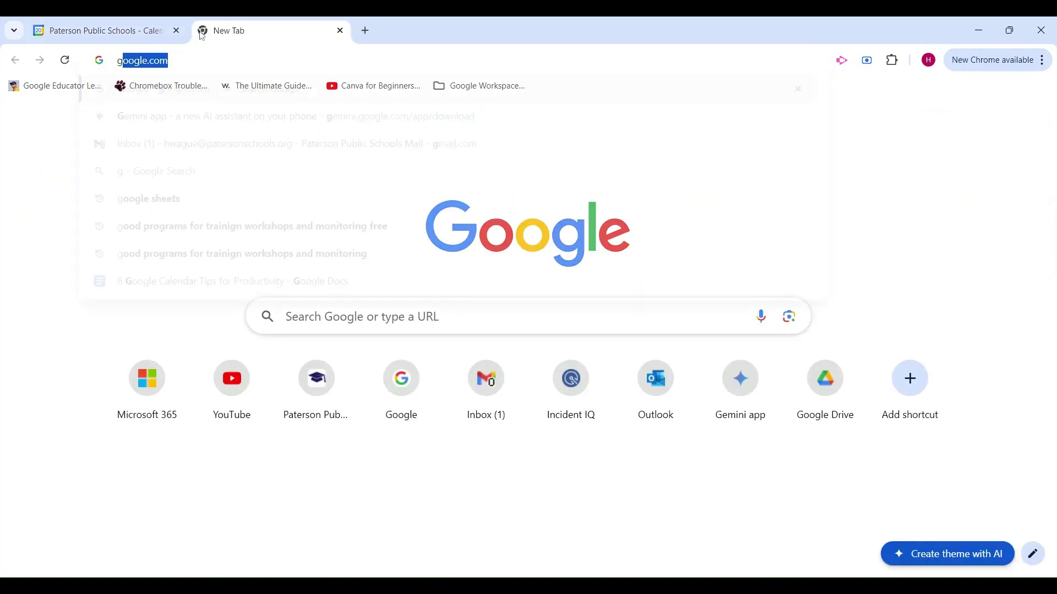
type("mail.com")
key("Return")
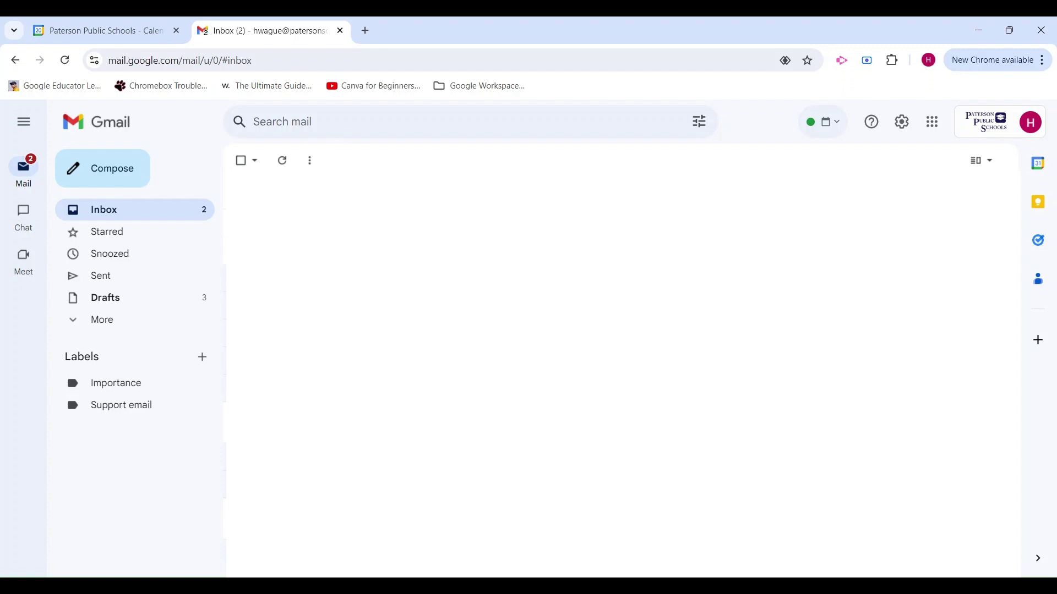
left_click(713, 136)
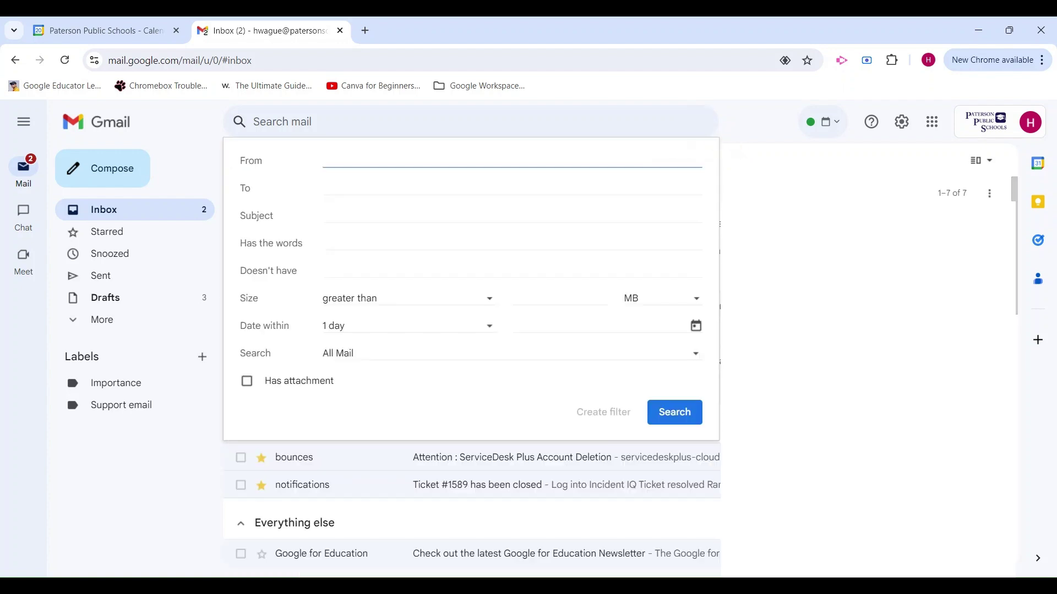
left_click(323, 189)
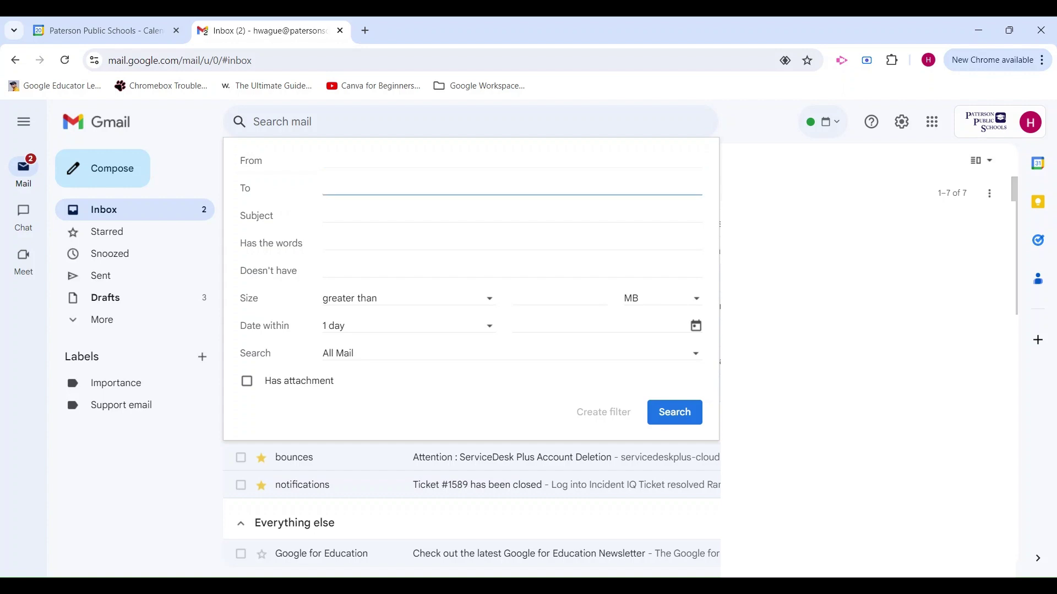
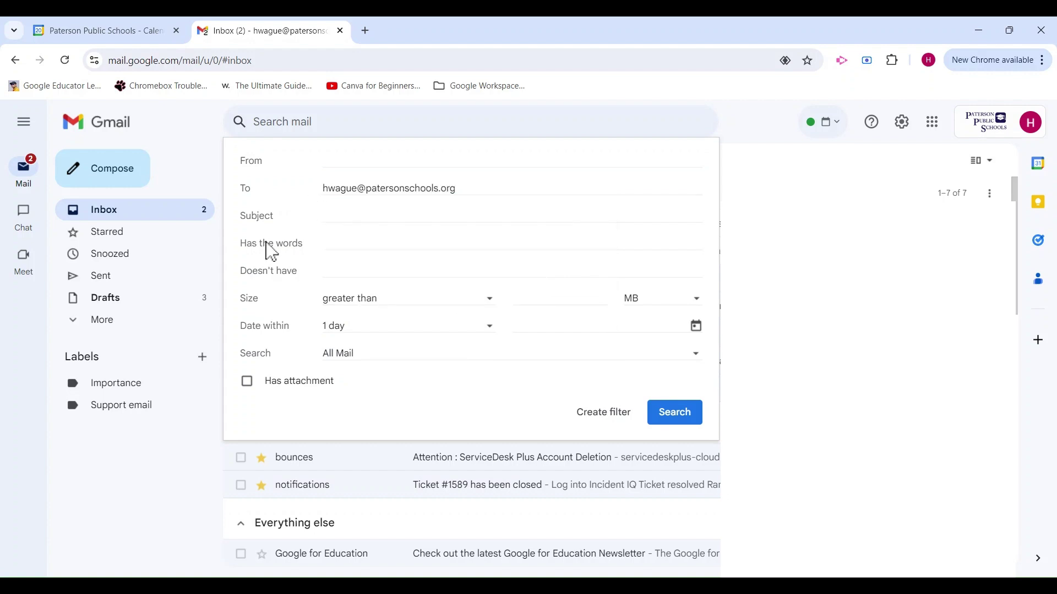
left_click(368, 243)
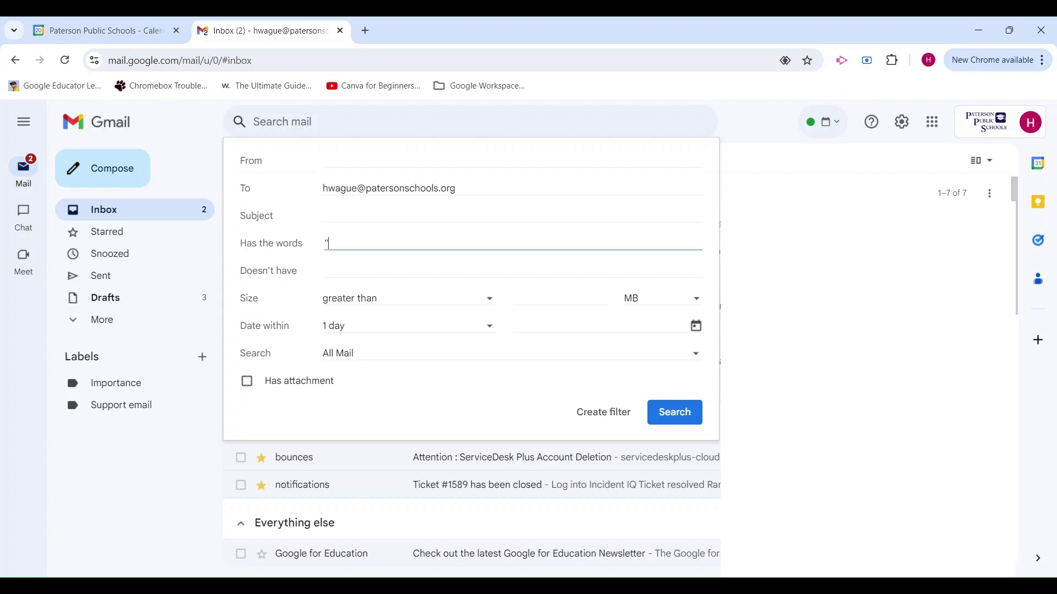
type("\"invite.")
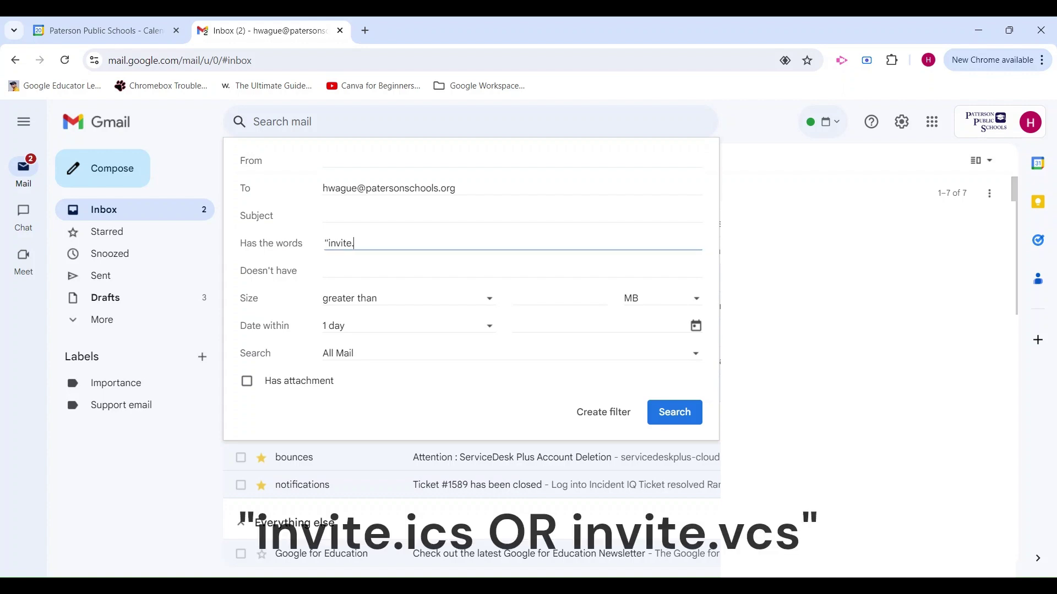
type("ics OR invite.vcs")
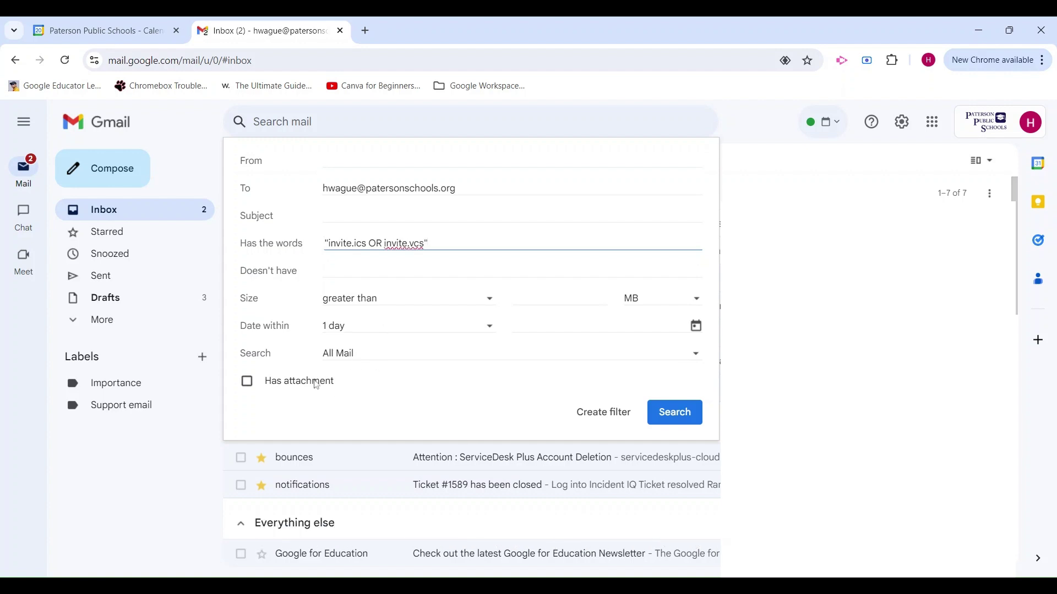
left_click(249, 384)
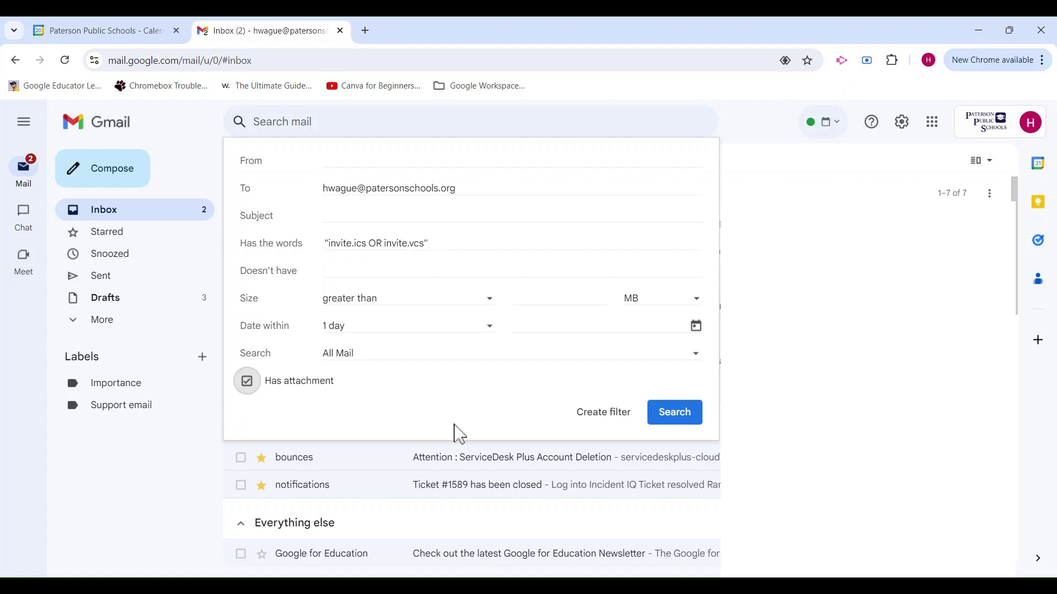
left_click(619, 420)
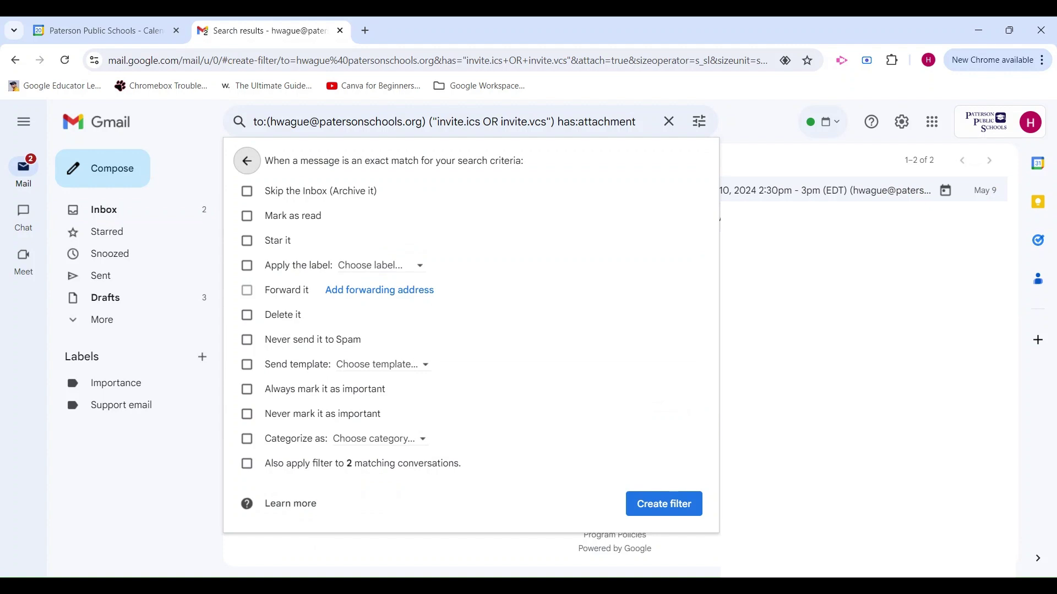
Step: Set the filter to skip the inbox and apply a new 'Incoming Calendar Responses' label, then create it
left_click(248, 193)
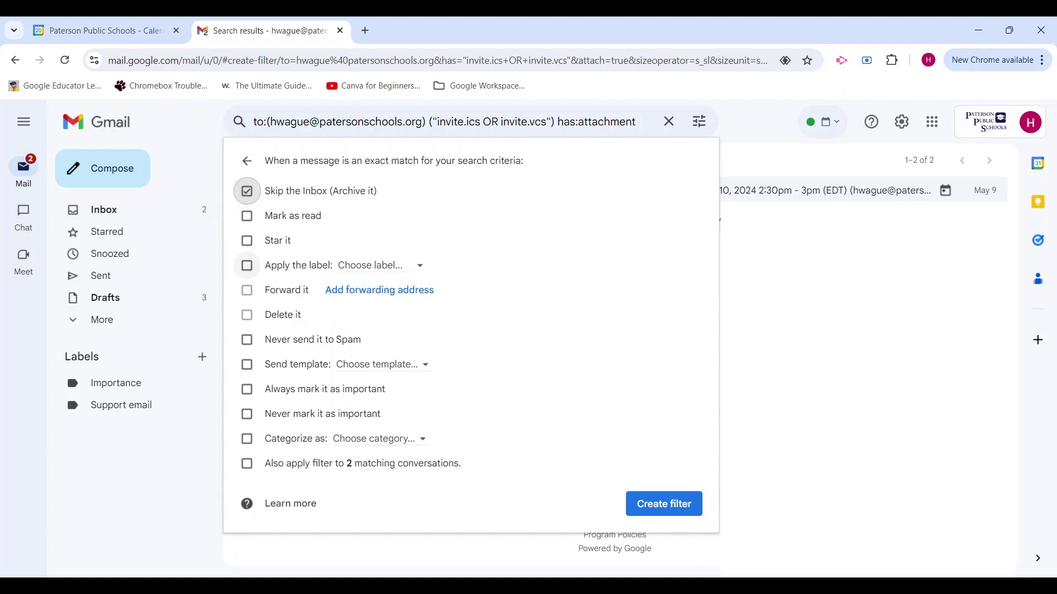
left_click(247, 267)
left_click(388, 276)
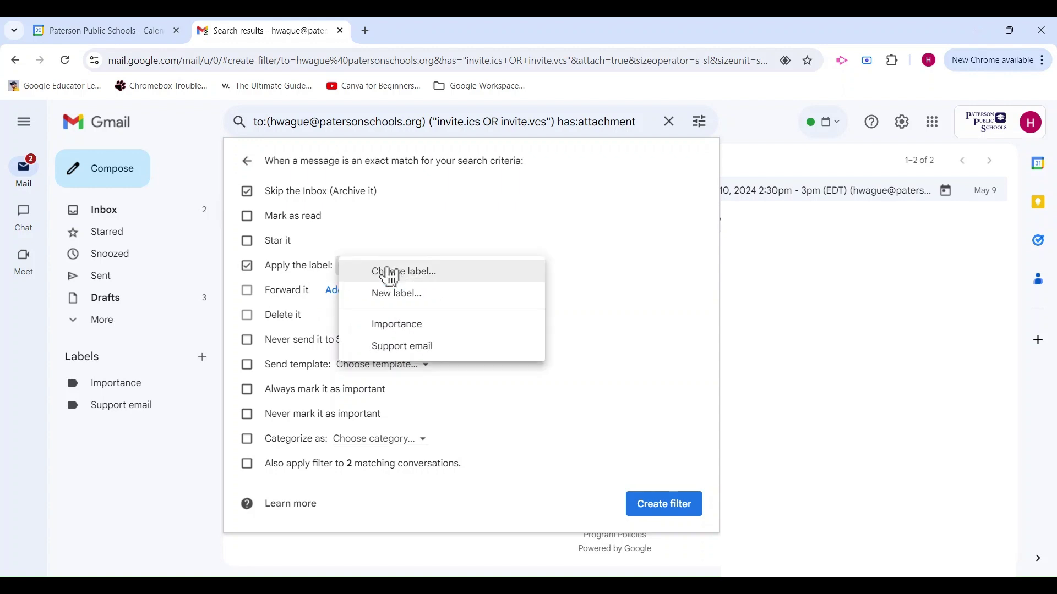
left_click(472, 302)
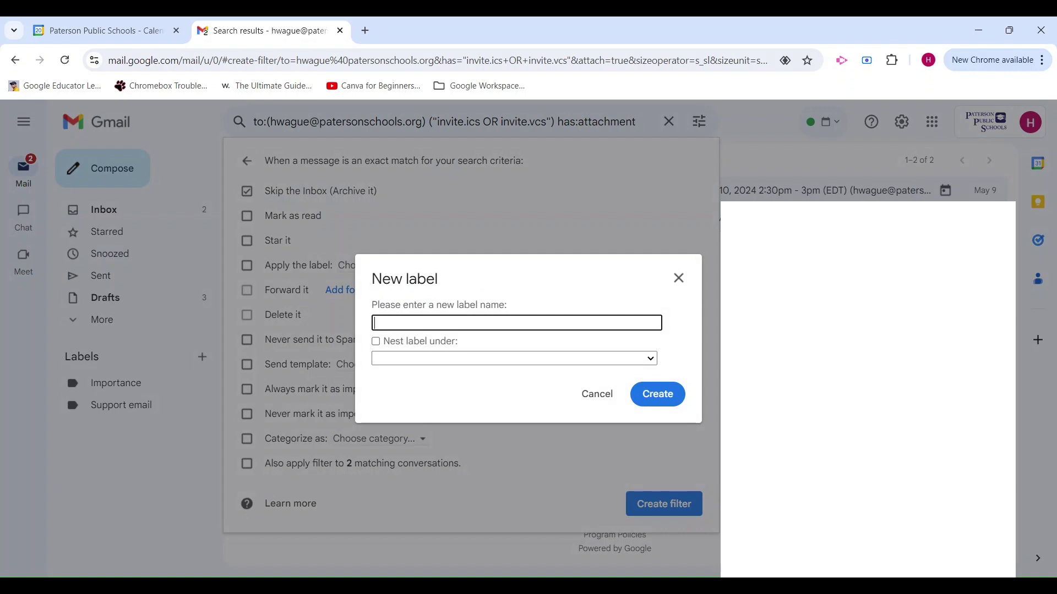
type("Incoming Calendar Response")
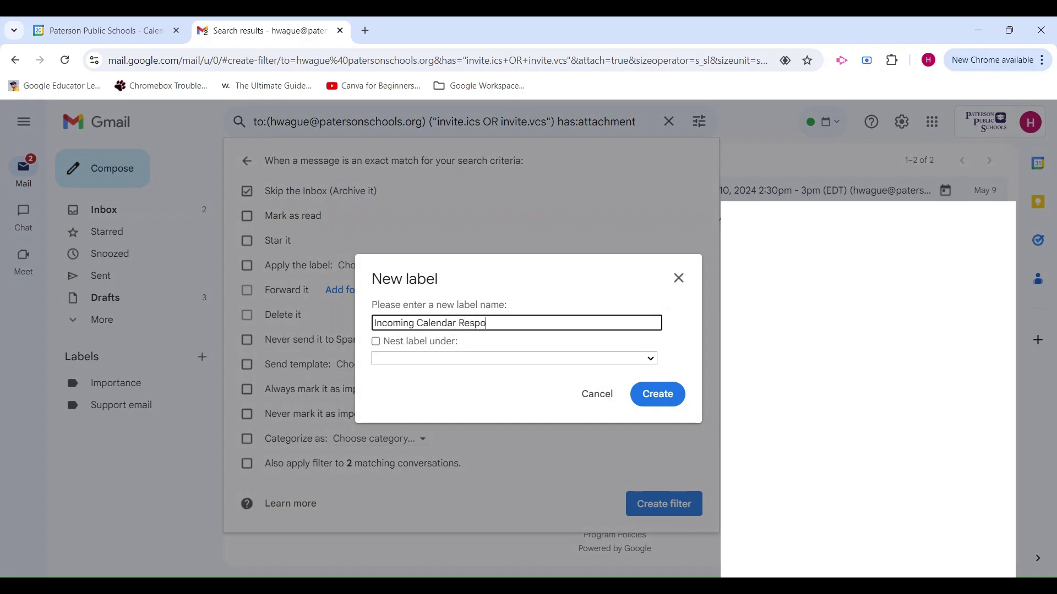
type("s")
left_click(668, 401)
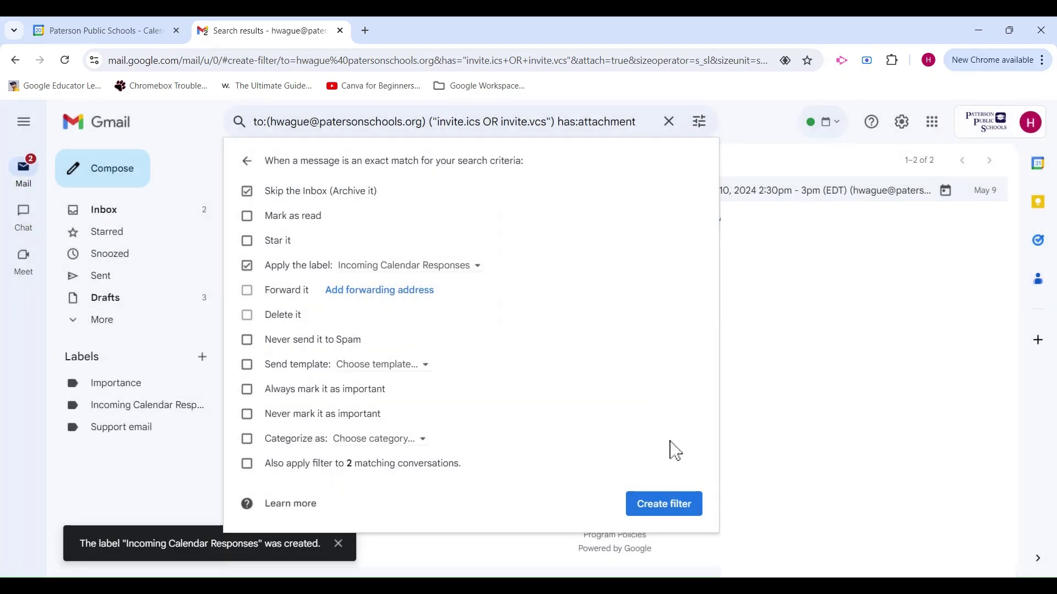
left_click(671, 504)
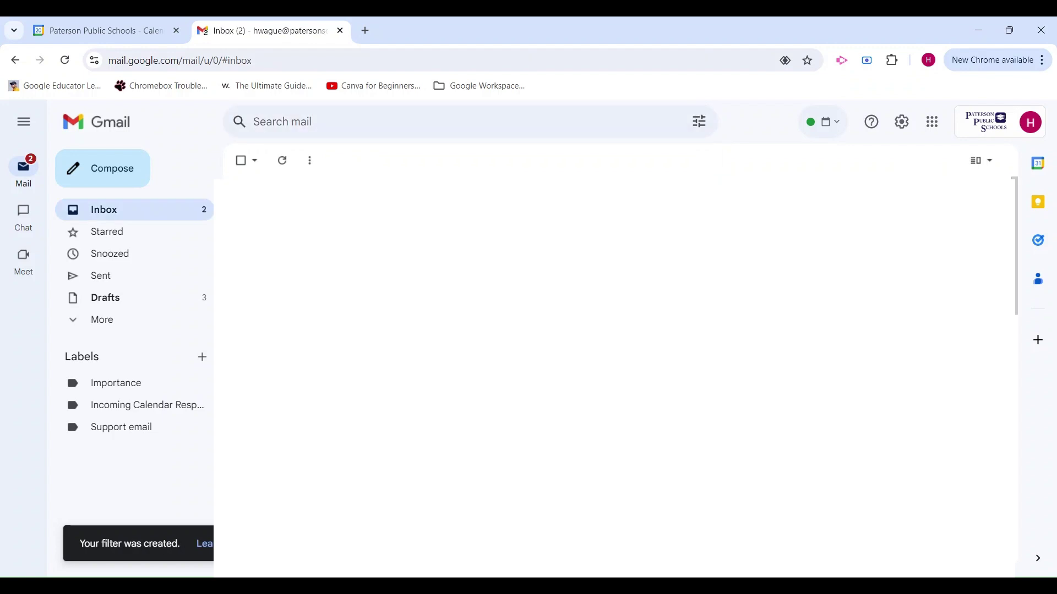
Step: View the still-empty Incoming Calendar Responses label from the Gmail sidebar
left_click(159, 419)
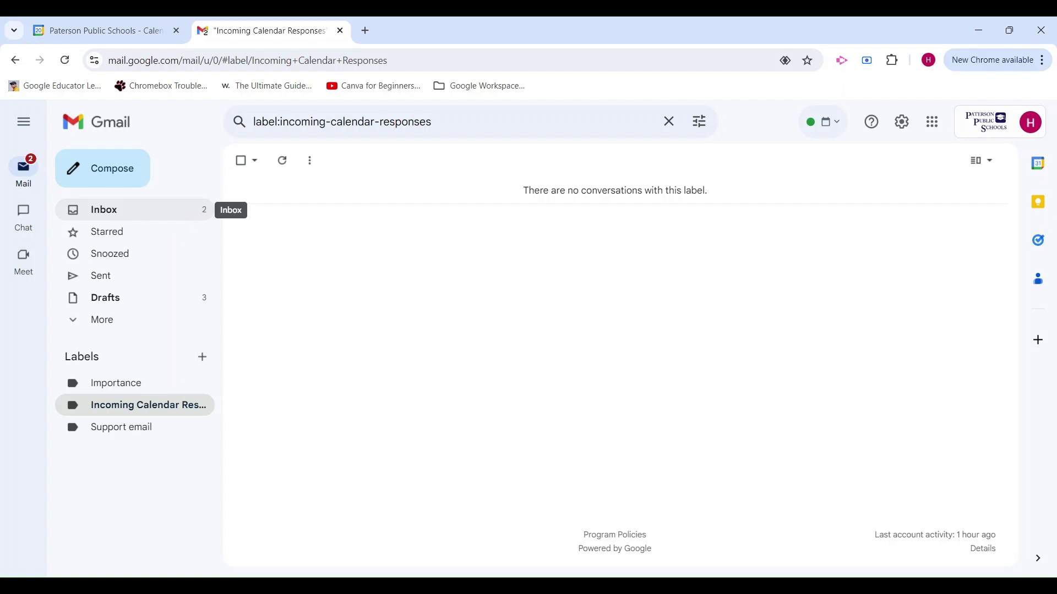
Step: Return to the Google Calendar tab showing the August 18–24, 2024 week
key("ctrl+shift+Tab")
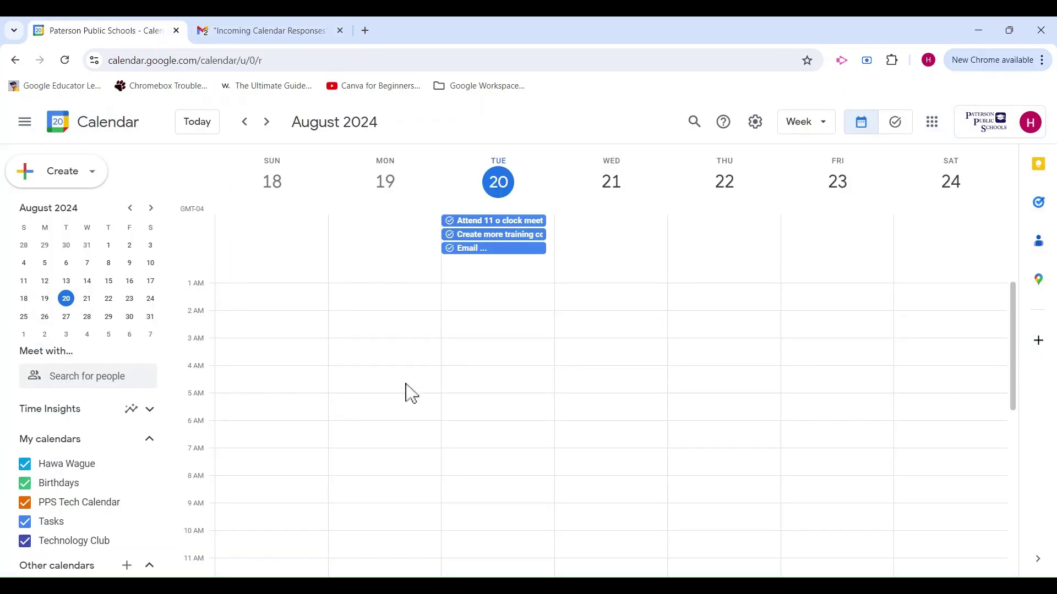